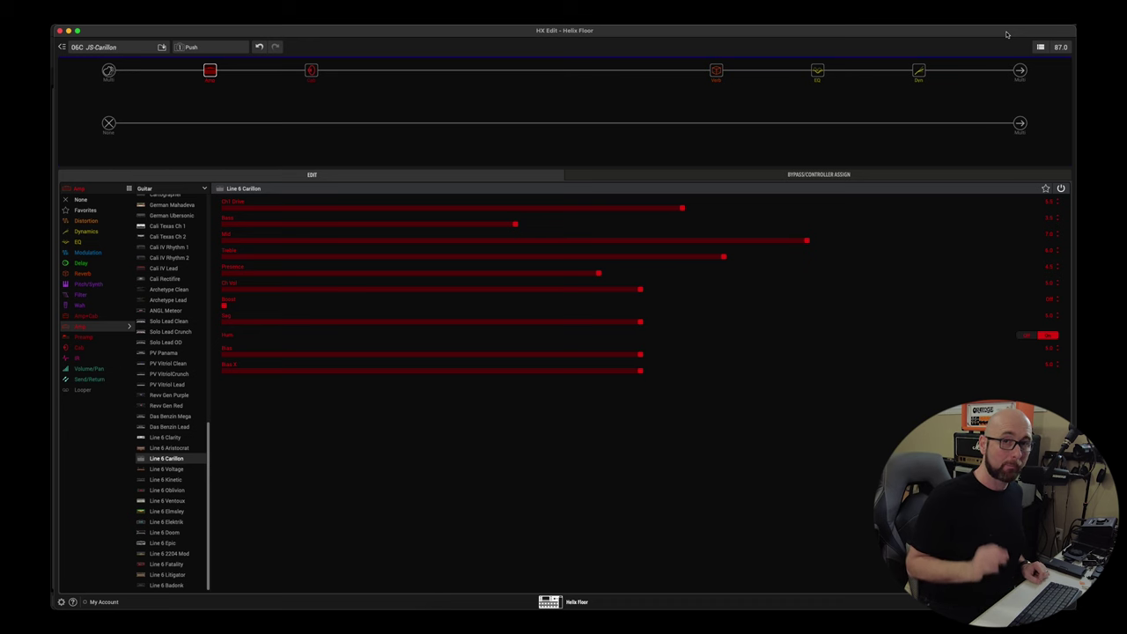
- Select the empty slot between the Cab and Verb blocks in the JS-Carillon signal chain
click(513, 71)
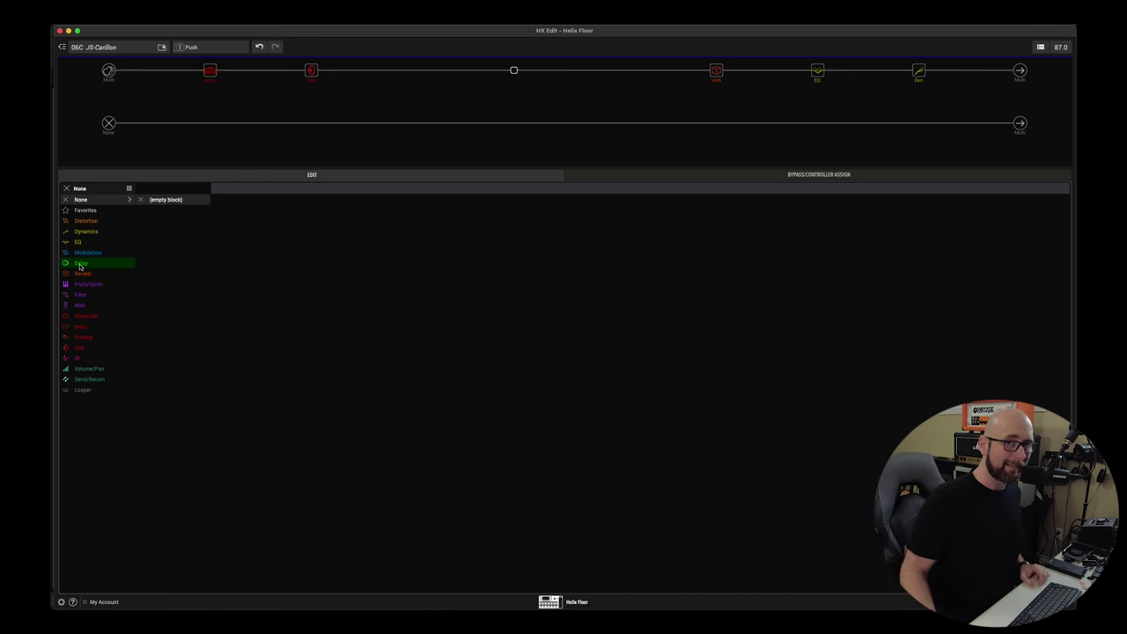
- Add a stereo Transistor Tape delay to the slot and switch its time to Note Sync
click(80, 265)
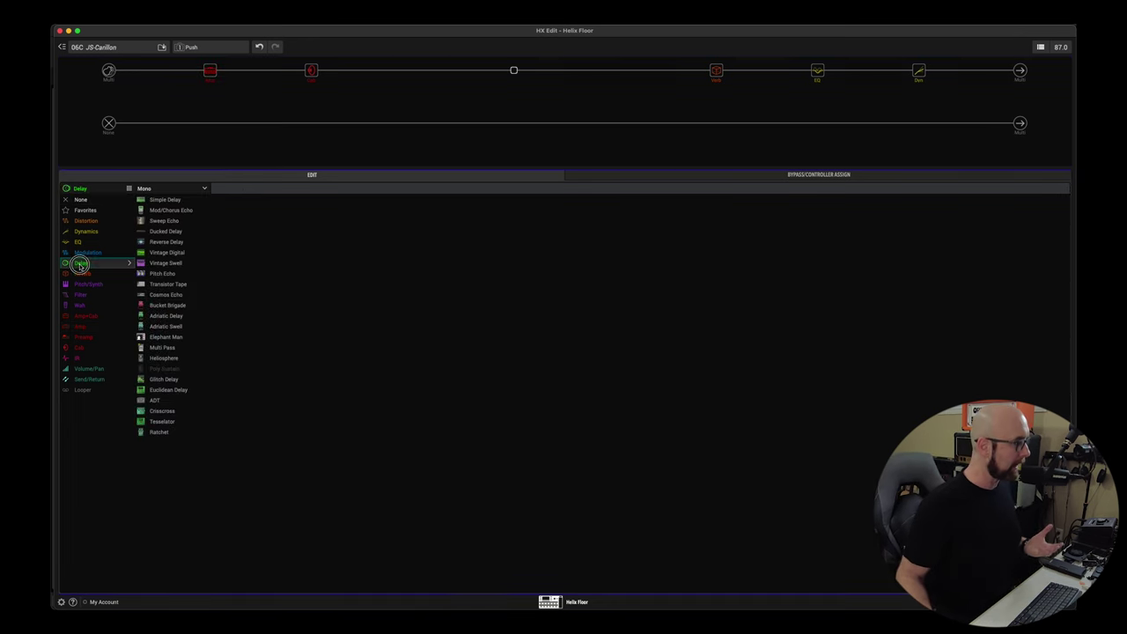
click(167, 189)
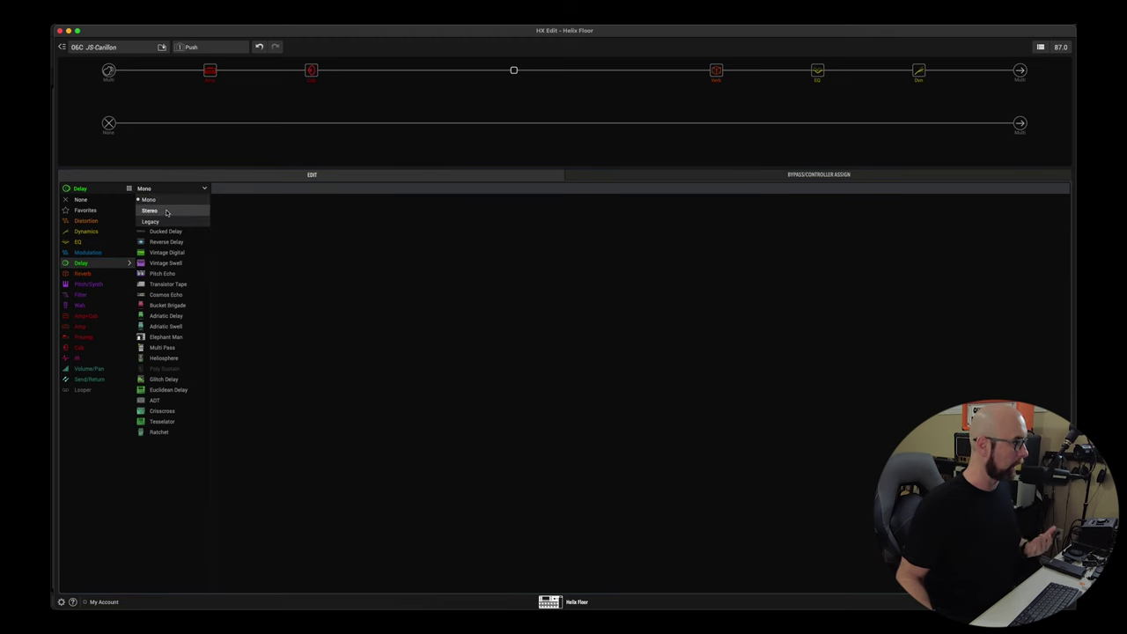
click(166, 212)
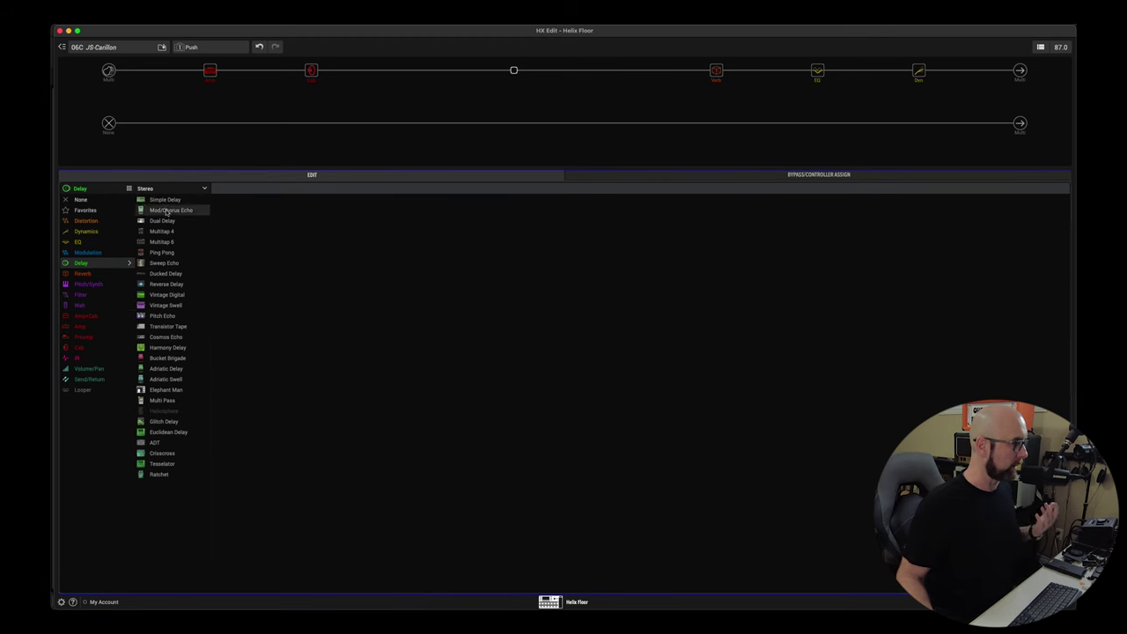
click(167, 327)
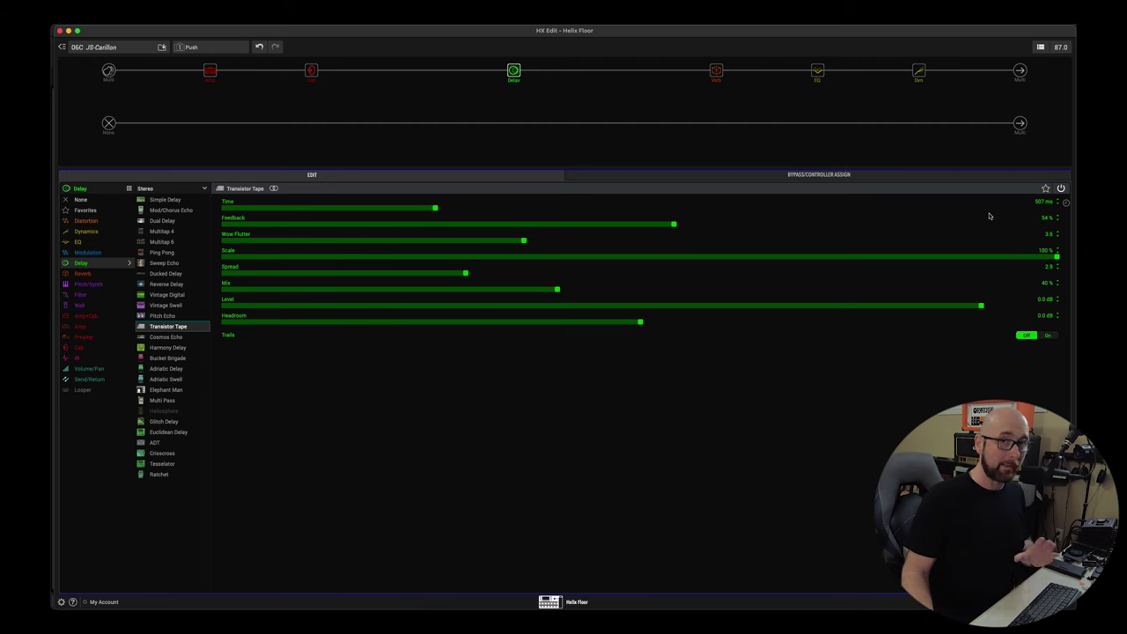
click(1066, 204)
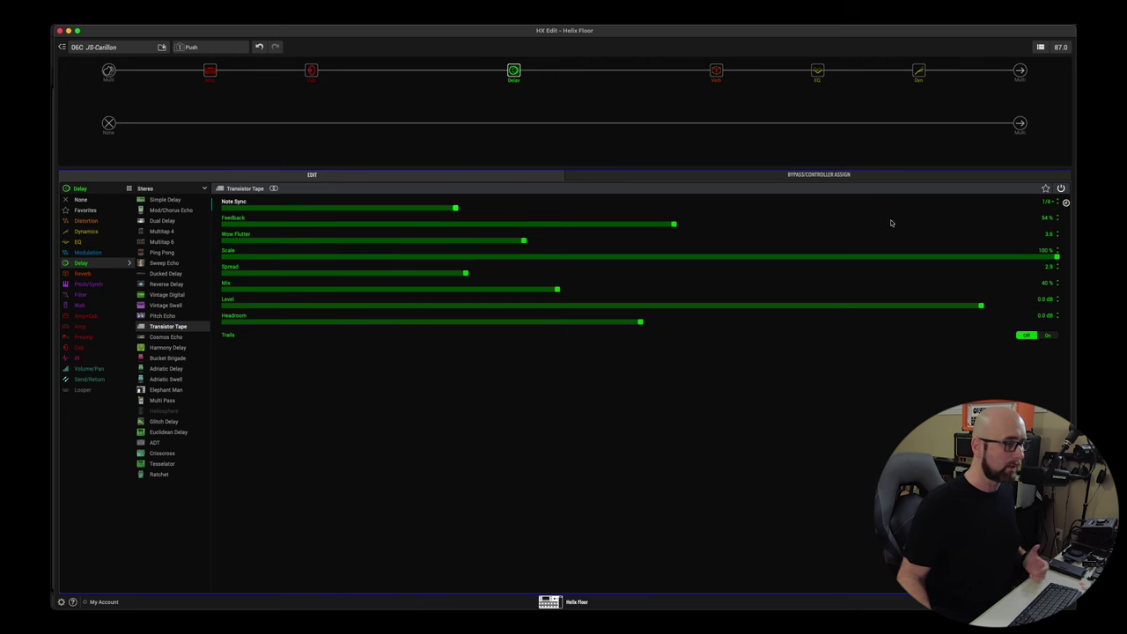
- Set the Transistor Tape delay's Feedback to 25%, Mix to 30%, and turn Trails on
click(472, 224)
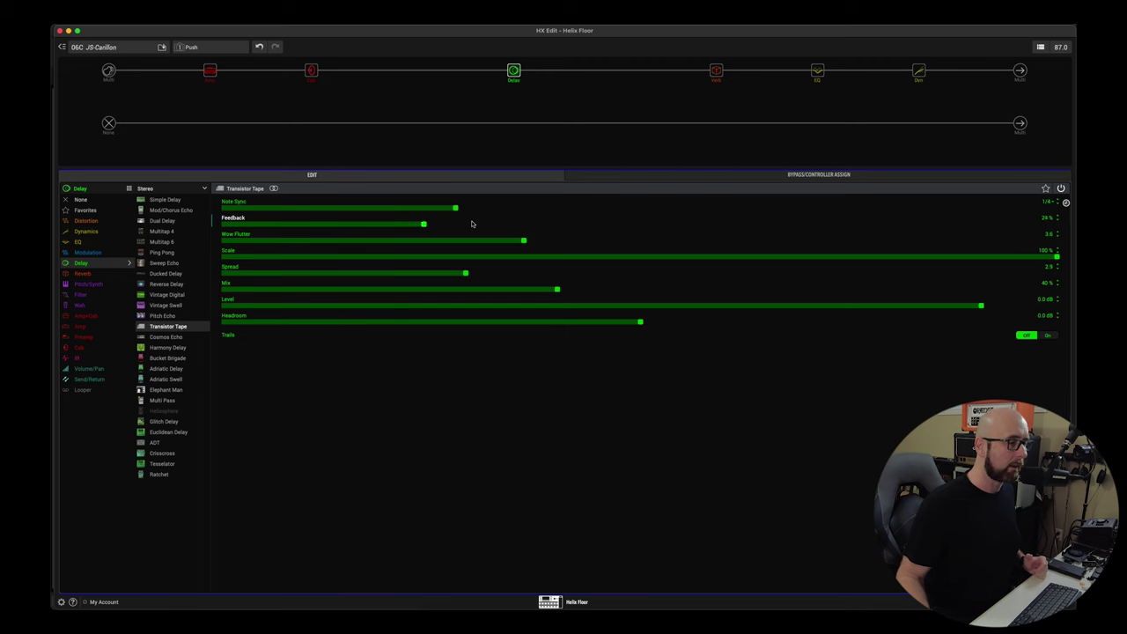
scroll(444, 291, up, 2)
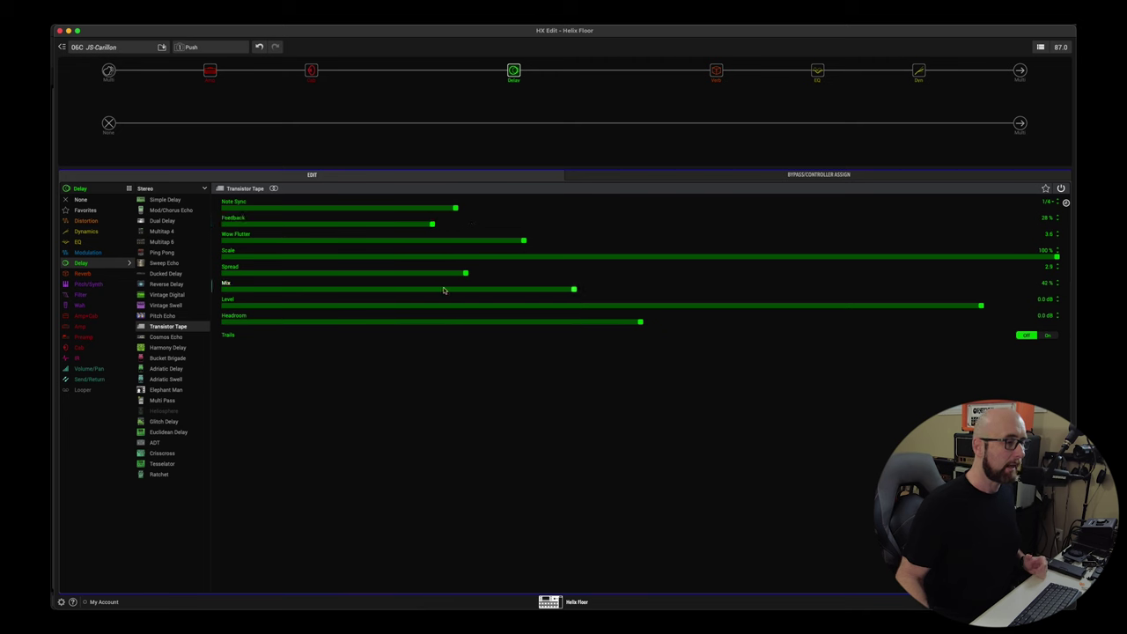
scroll(444, 291, down, 7)
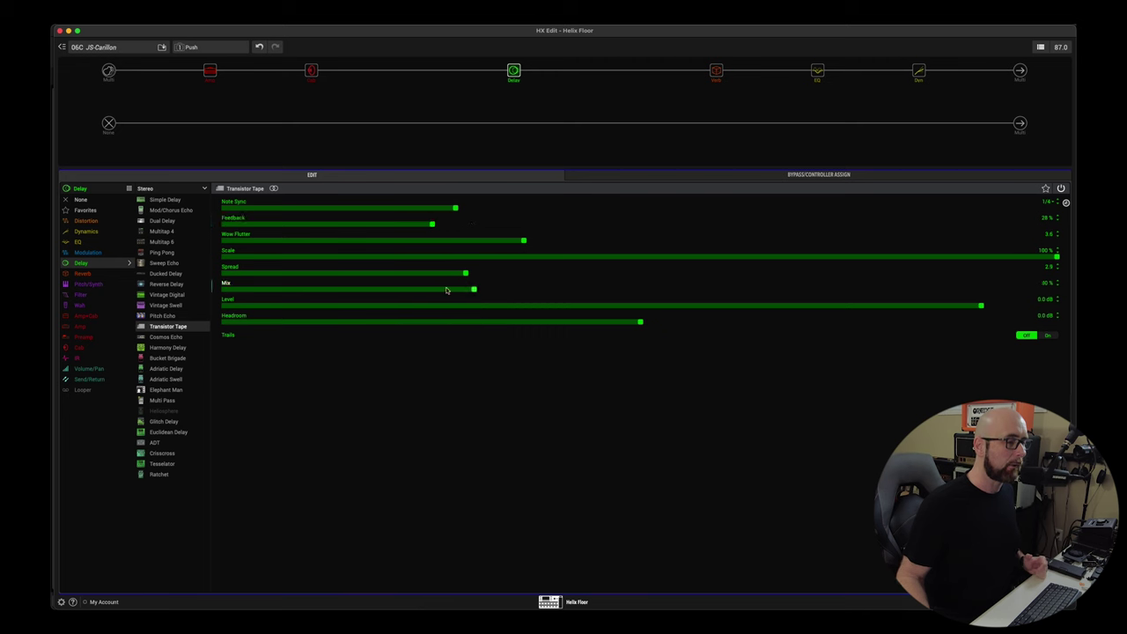
click(1048, 335)
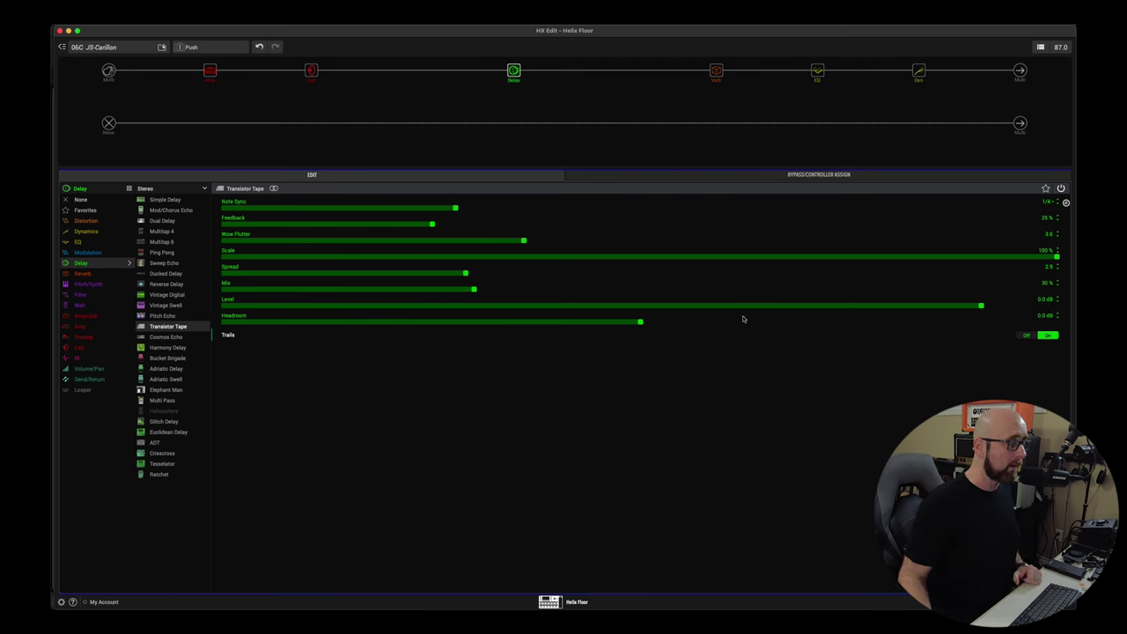
mouse_move(514, 80)
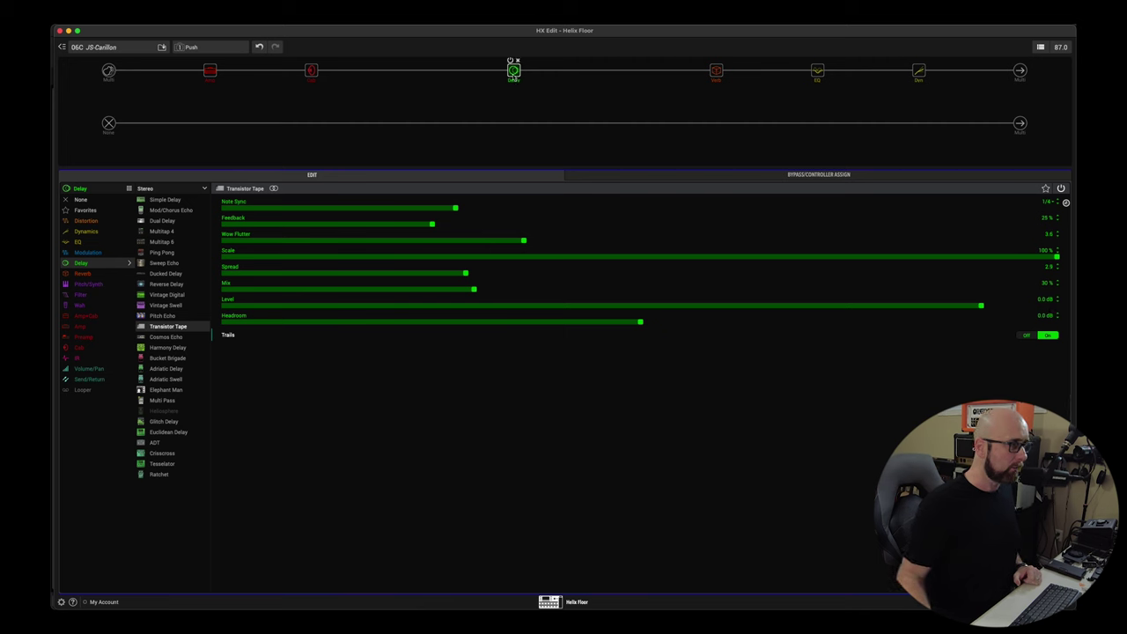
- Save the delay's settings as its User Default, then clear the Transistor Tape block from the slot
right_click(514, 77)
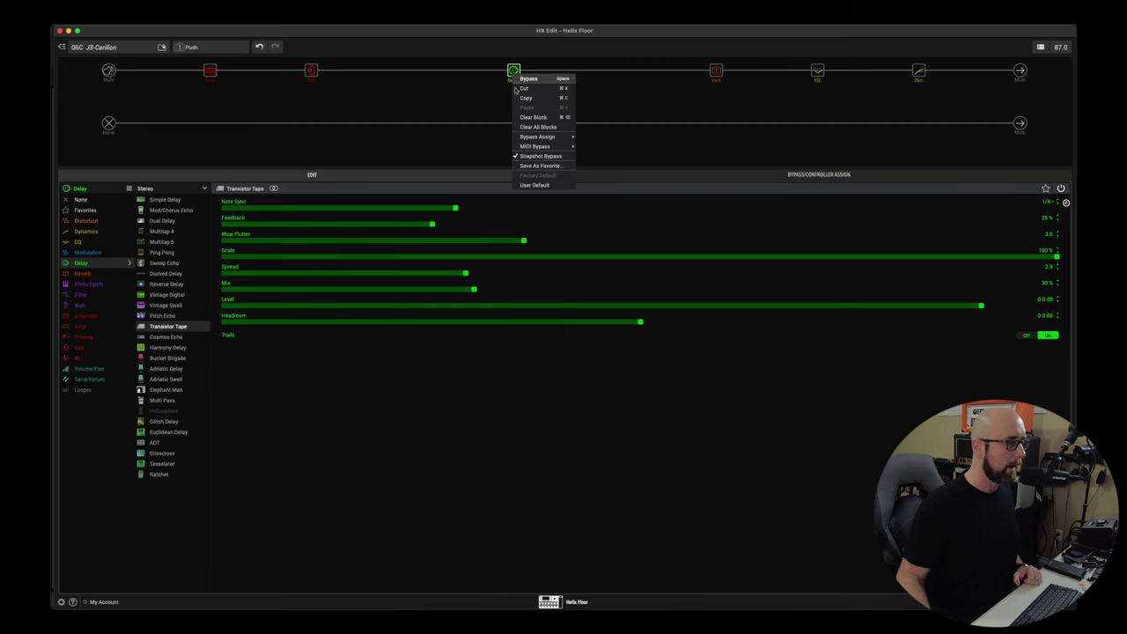
click(534, 185)
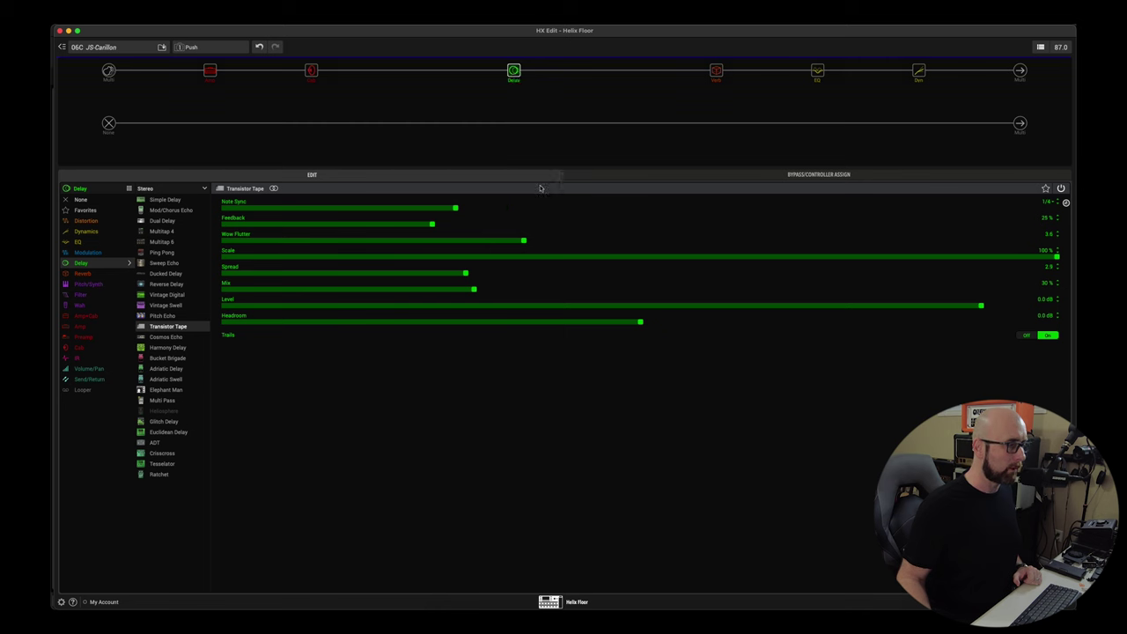
right_click(517, 76)
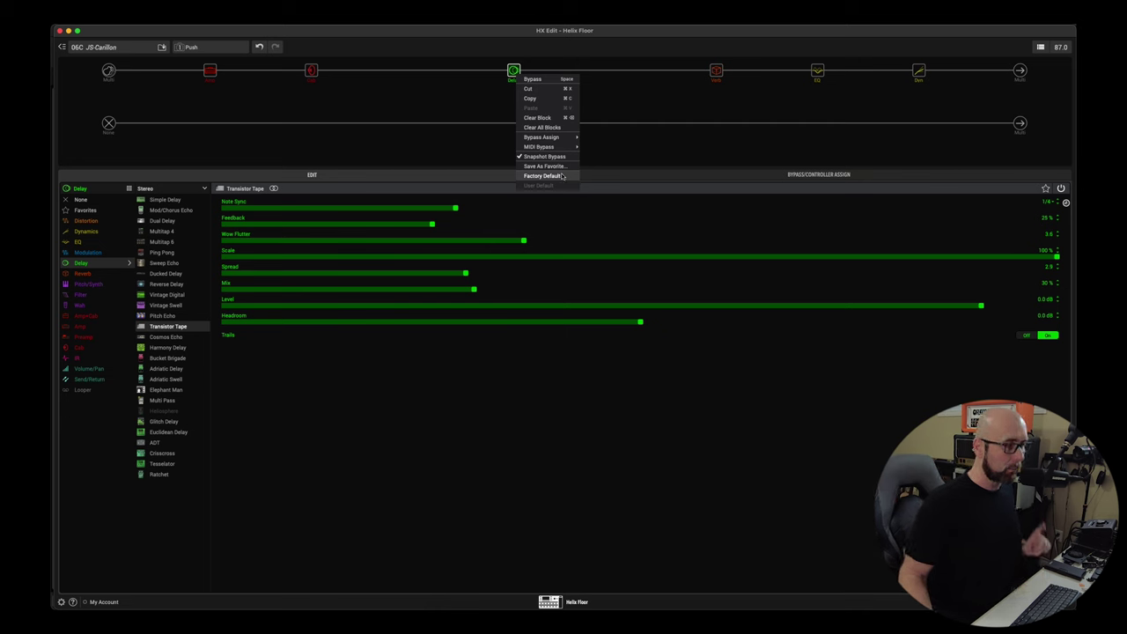
click(651, 99)
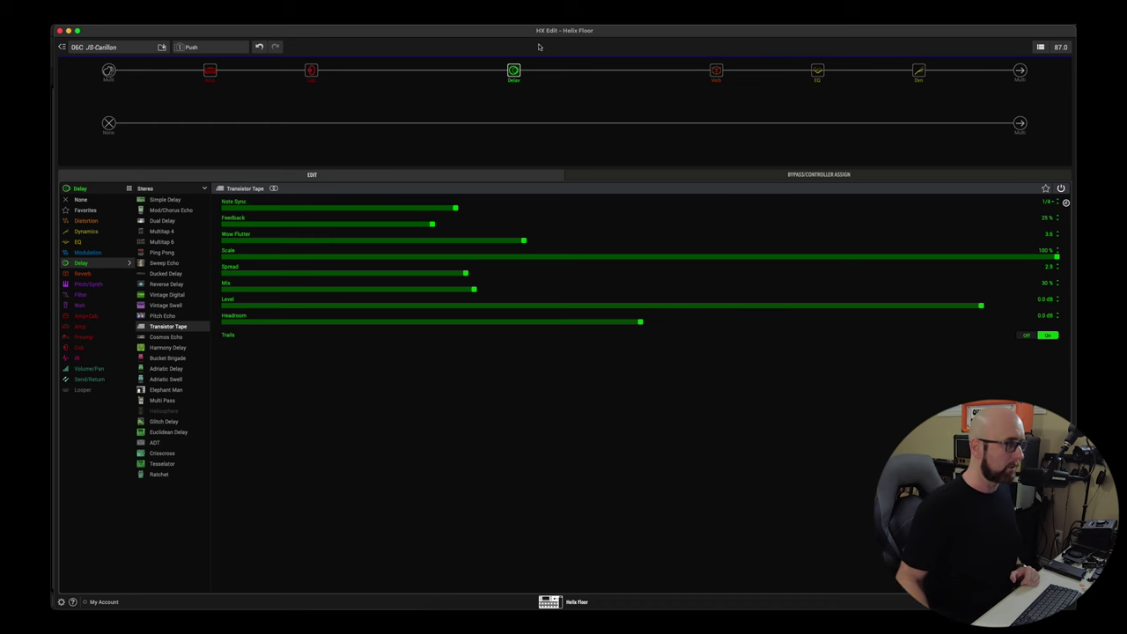
click(518, 61)
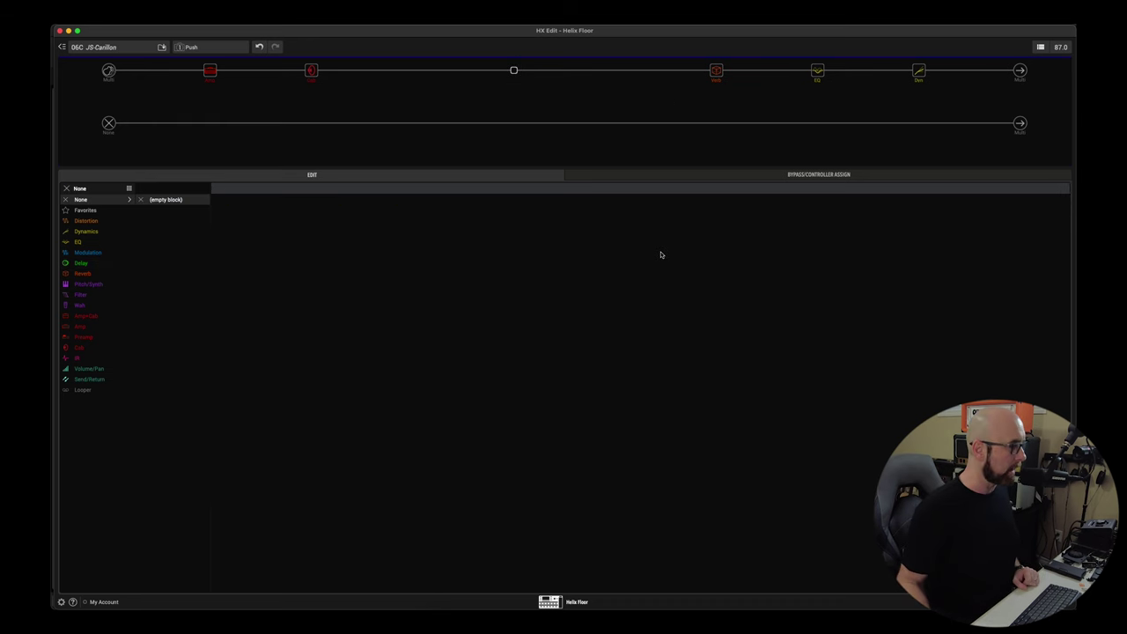
- Re-add the stereo Transistor Tape delay so it loads with 1/4 sync, 25% feedback and 30% mix
click(105, 262)
click(156, 188)
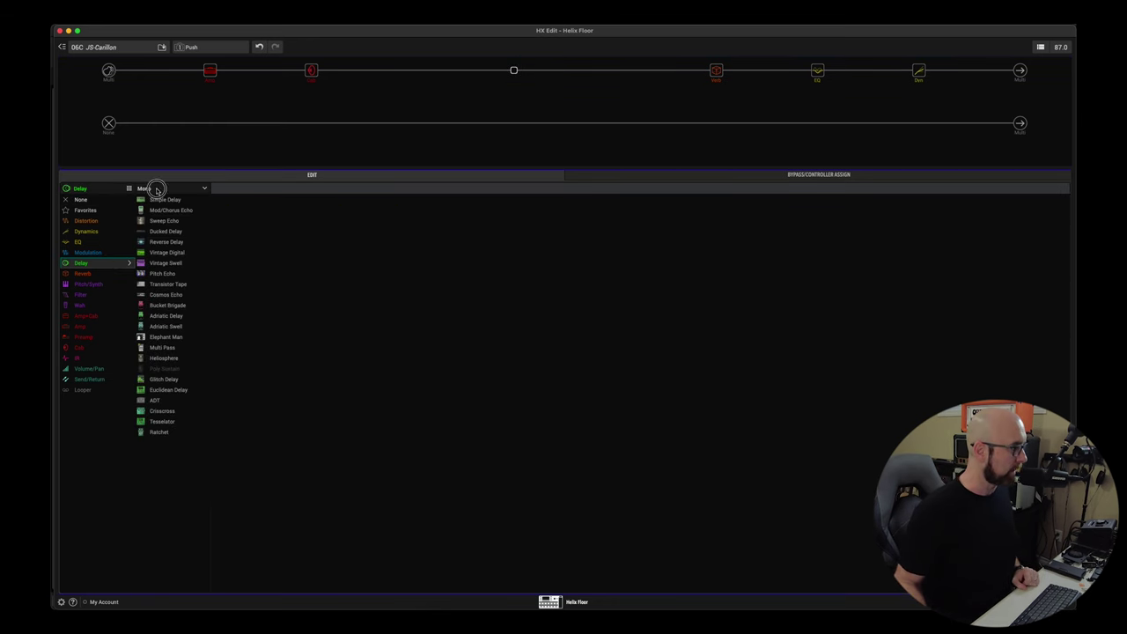
click(154, 209)
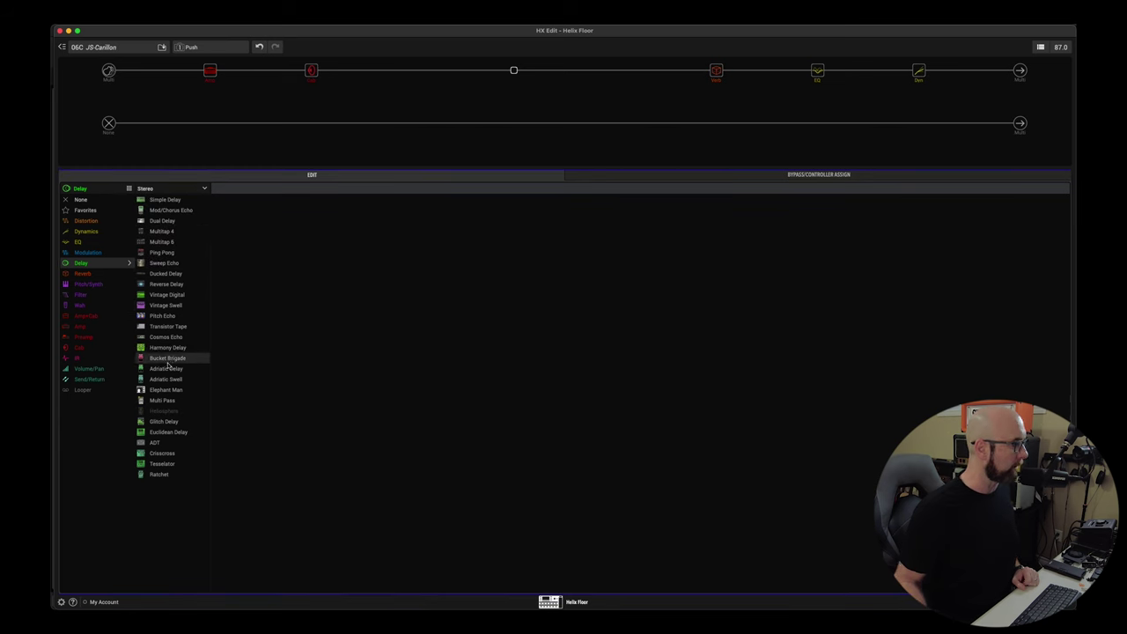
click(176, 326)
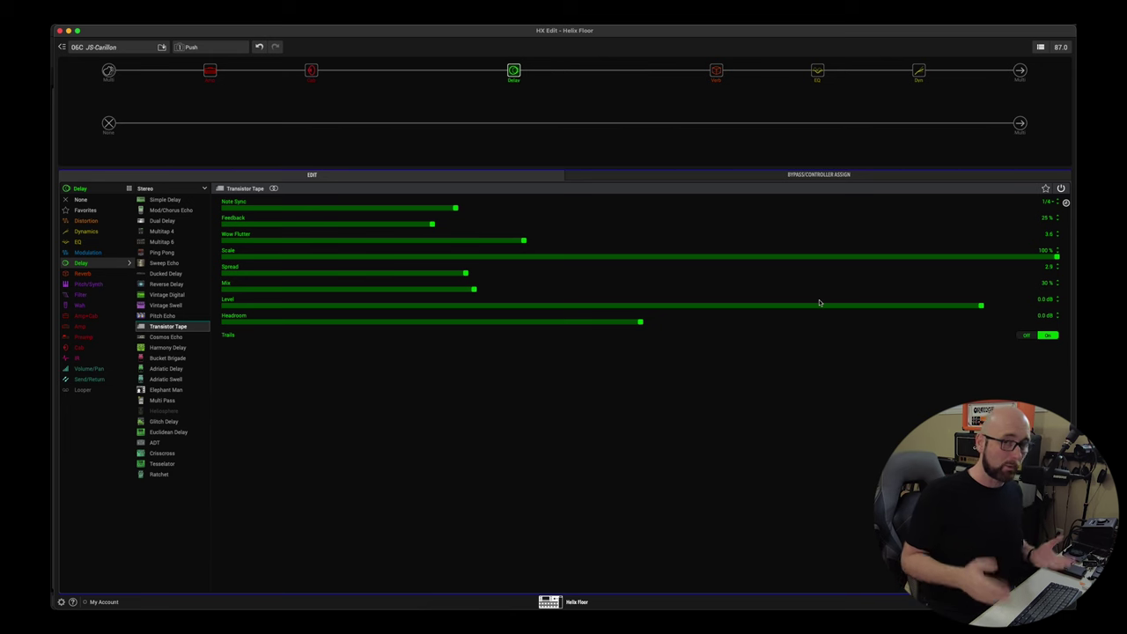
- Reset the delay block to its Factory Default and clear it from the slot
right_click(515, 73)
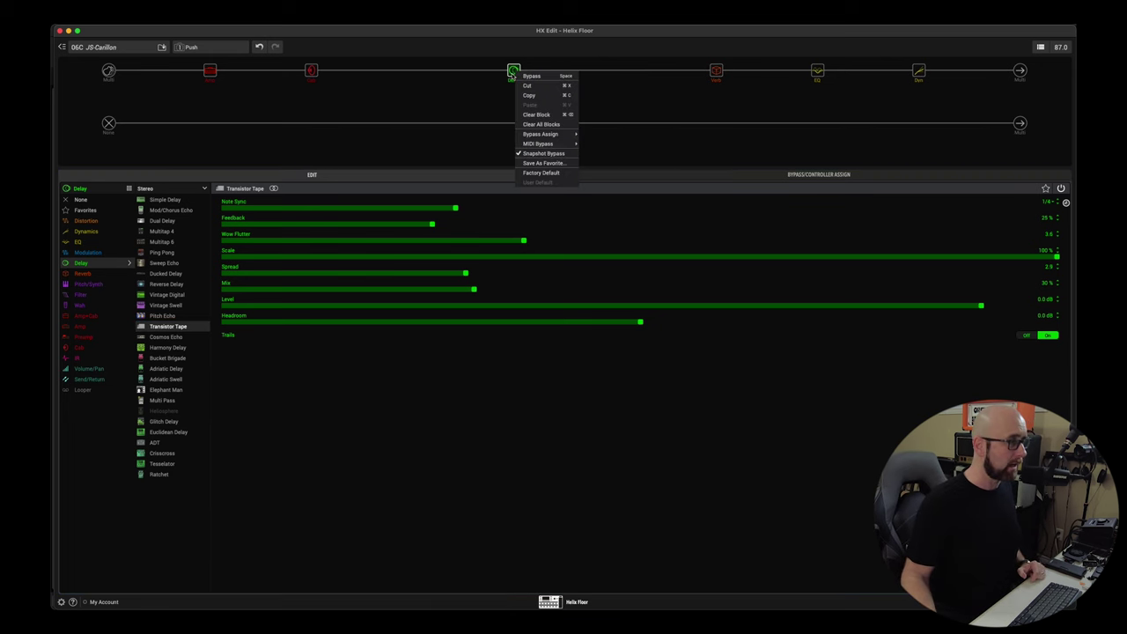
click(548, 174)
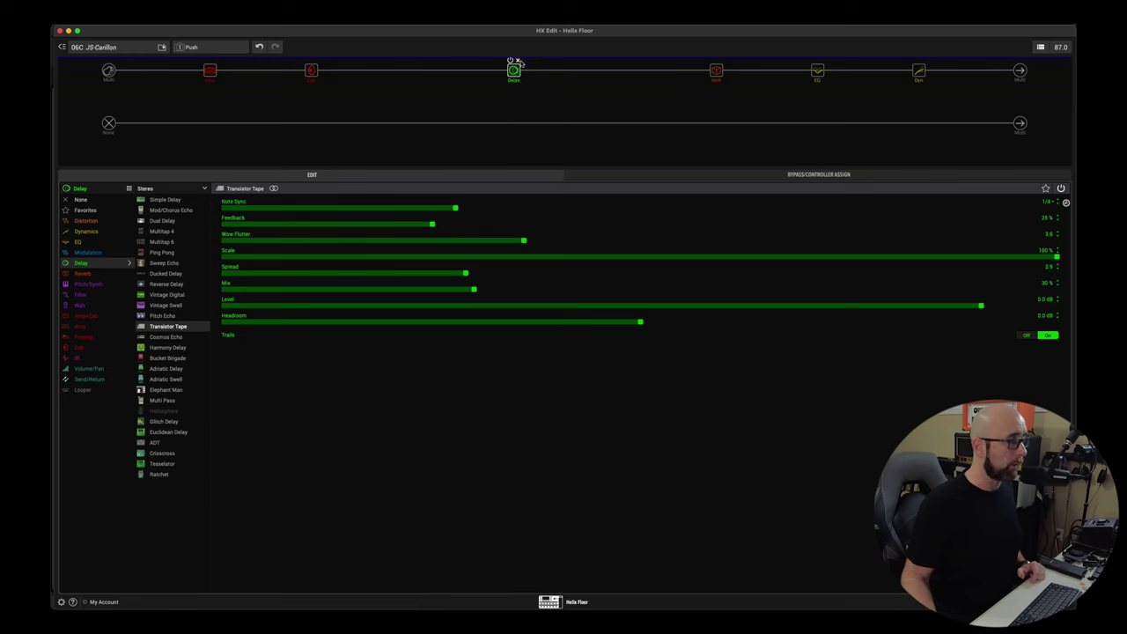
click(518, 60)
- Re-add the stereo Transistor Tape delay, now showing 507 ms, 54% feedback, trails off
click(81, 262)
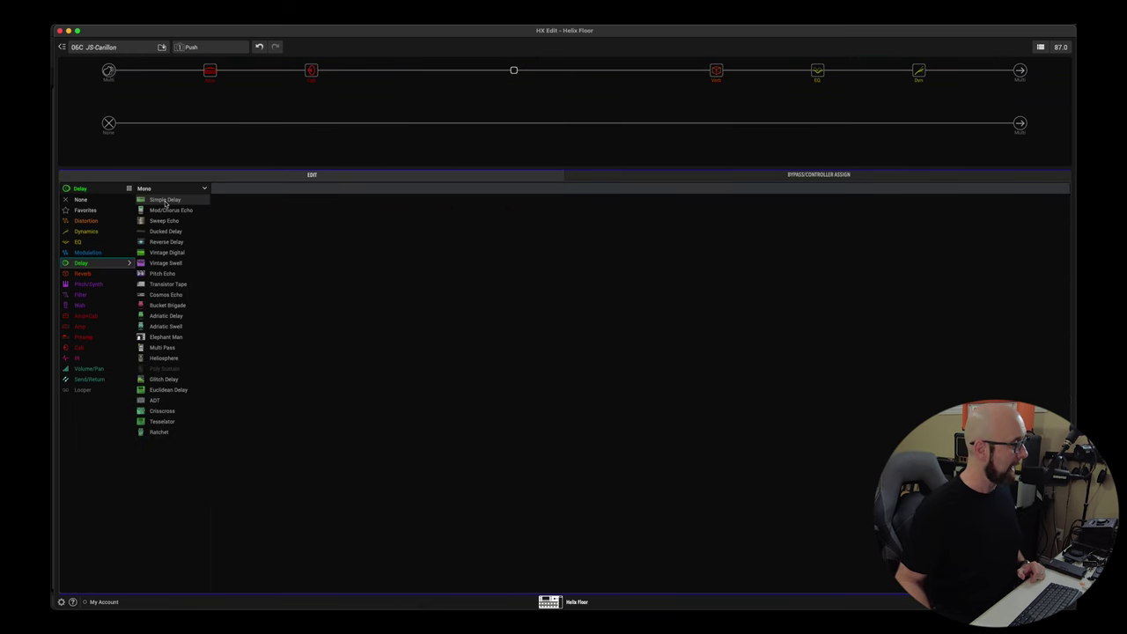
click(166, 190)
click(149, 211)
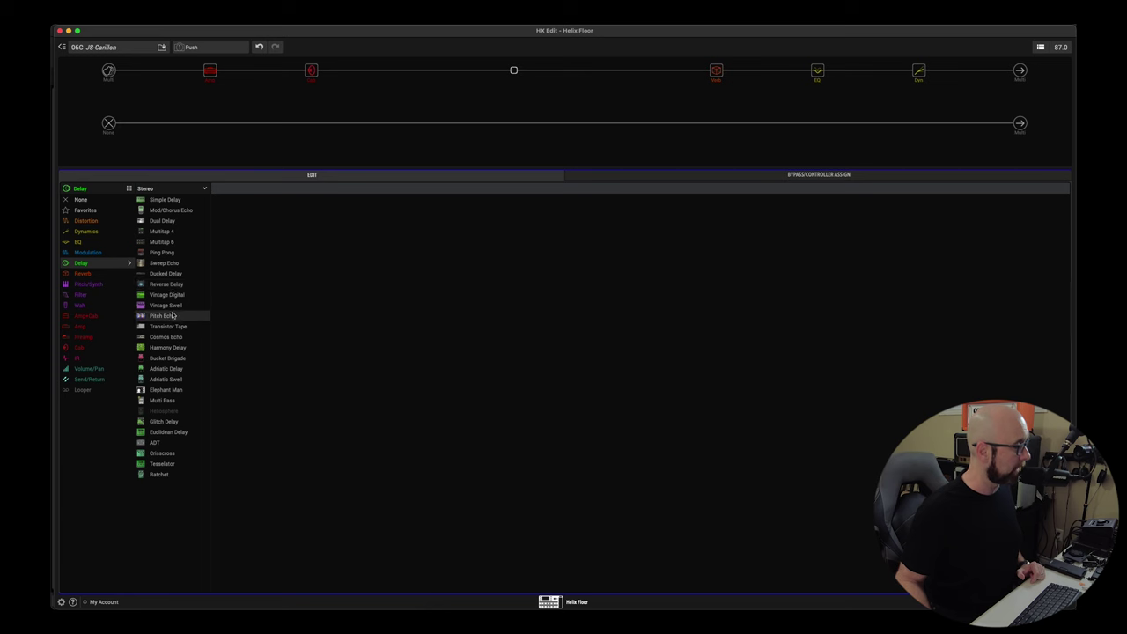
click(168, 325)
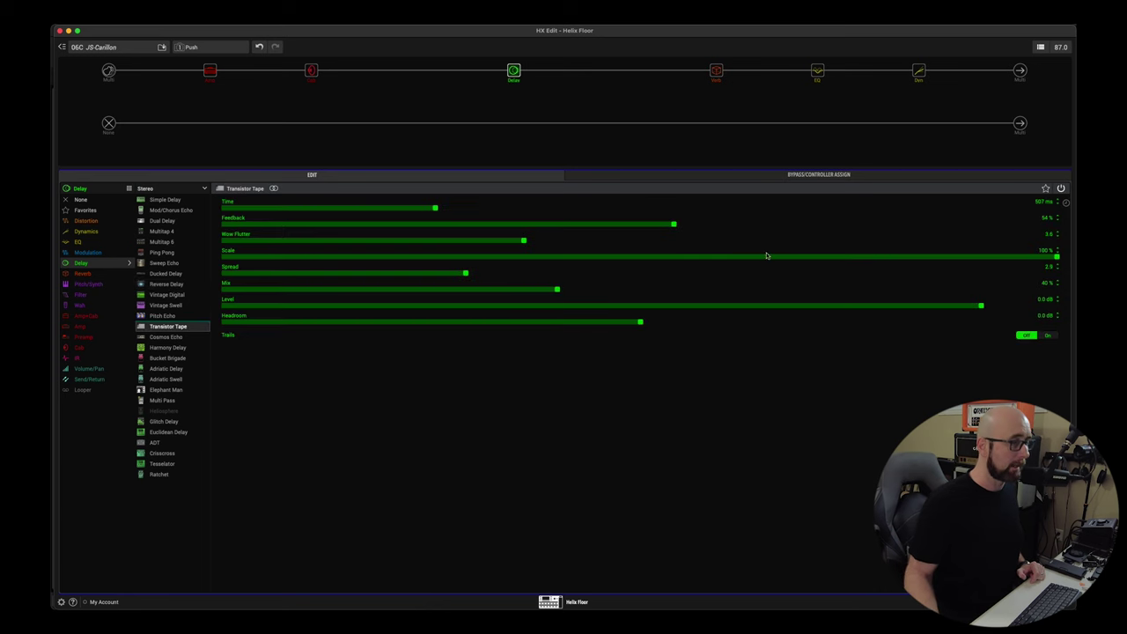
- Sync the delay time to a 1/4 note, set Feedback 25%, Mix 30% and Trails on
click(1065, 204)
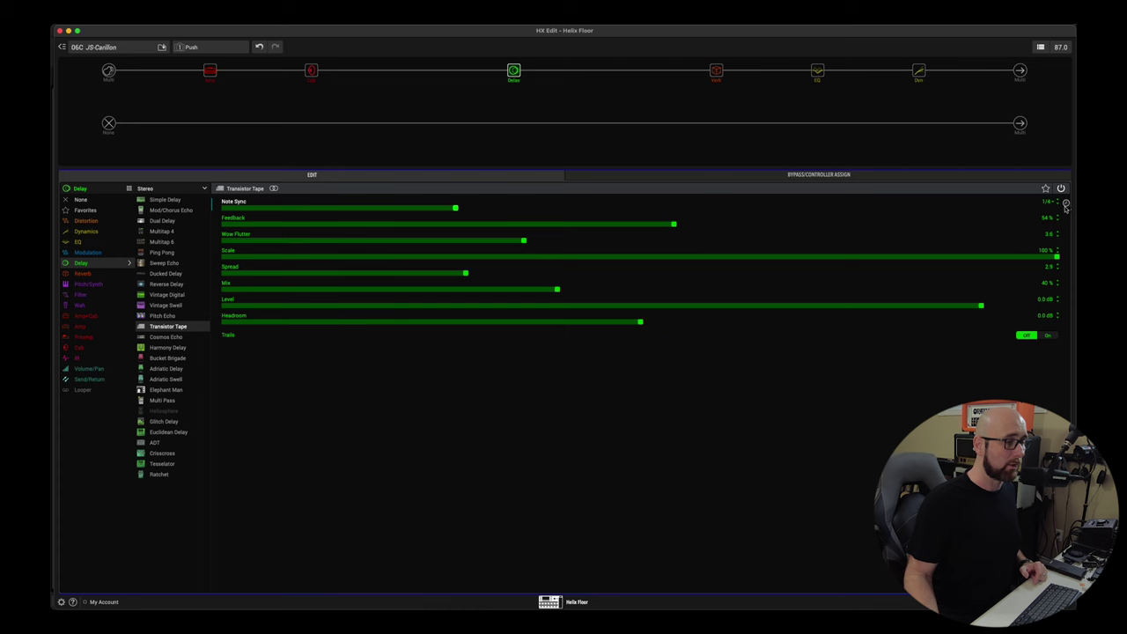
click(470, 224)
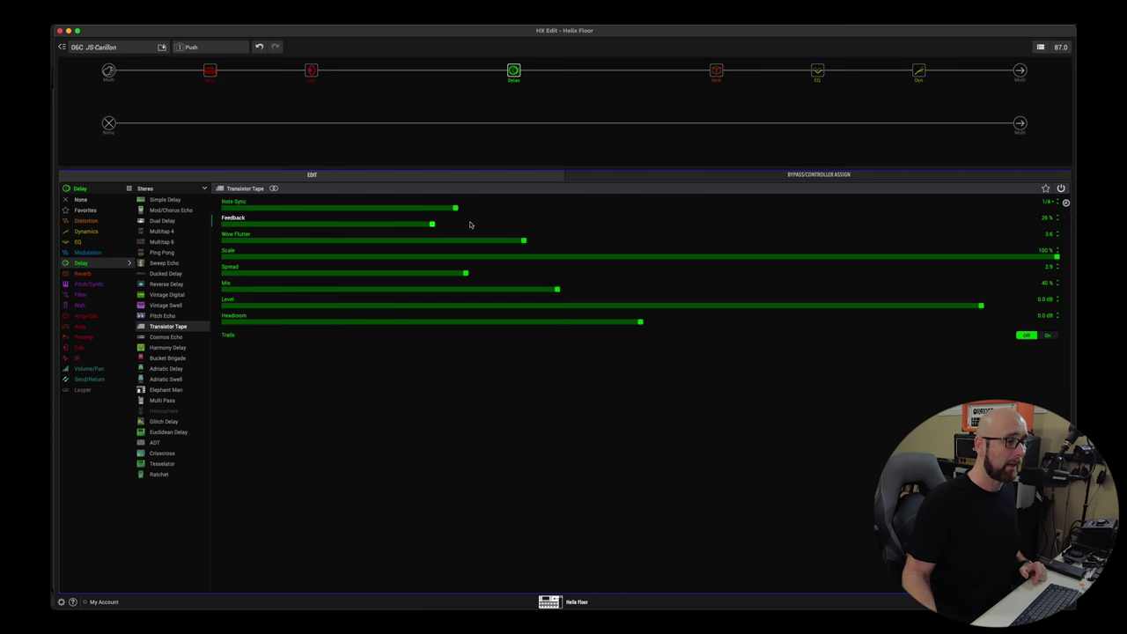
scroll(520, 290, down, 3)
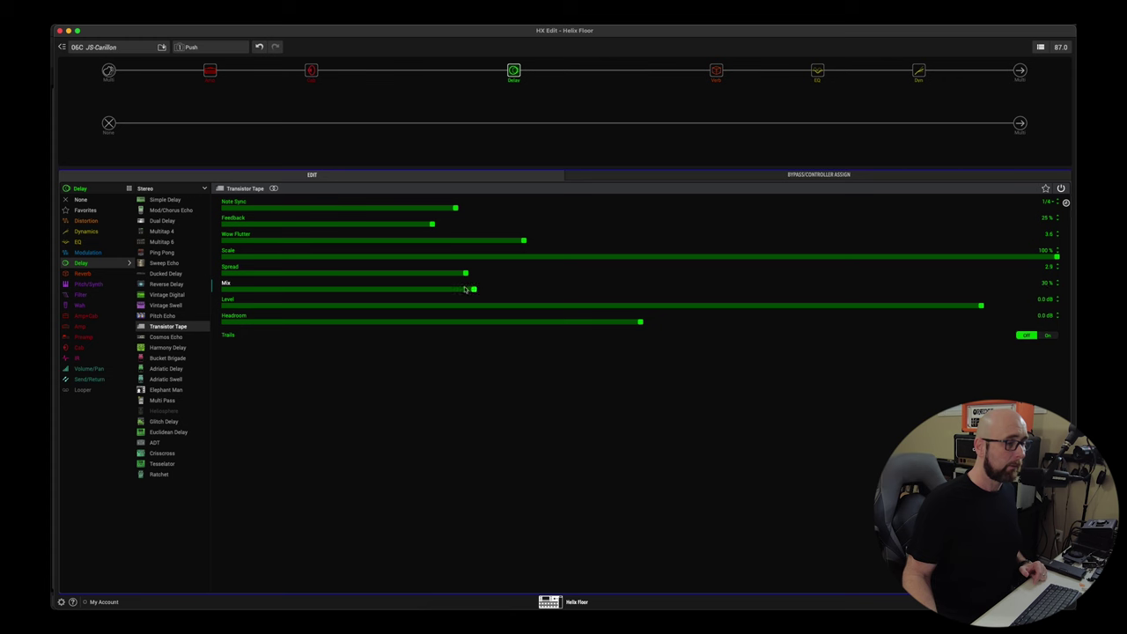
click(1048, 336)
- Save these delay settings as the User Default, then clear and re-add Transistor Tape to verify
right_click(515, 78)
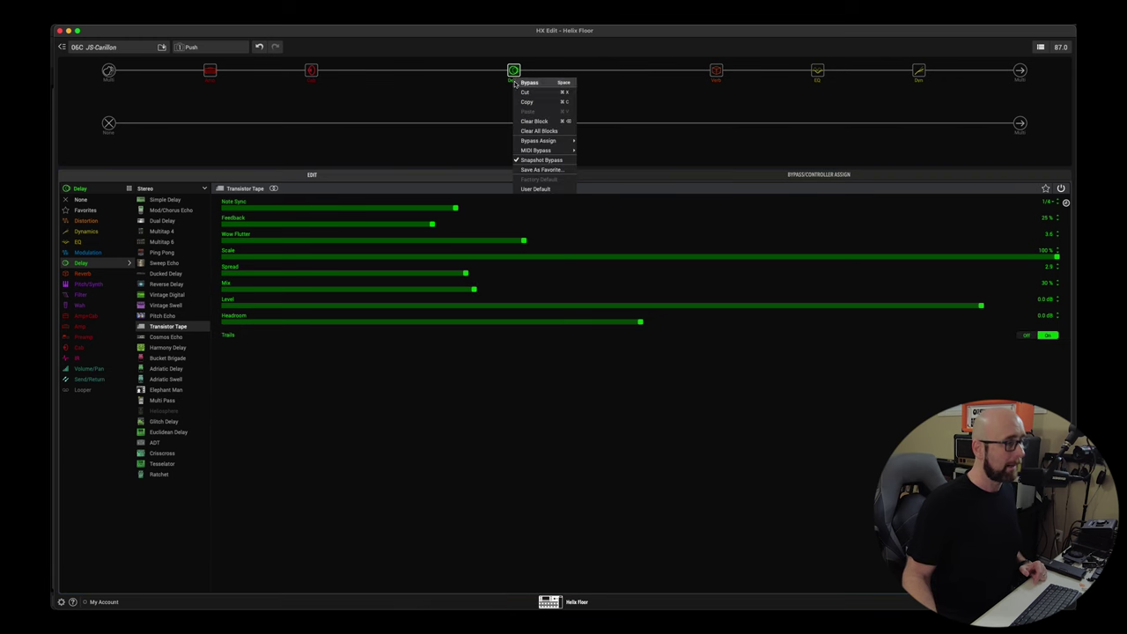
click(535, 189)
key(super+BackSpace)
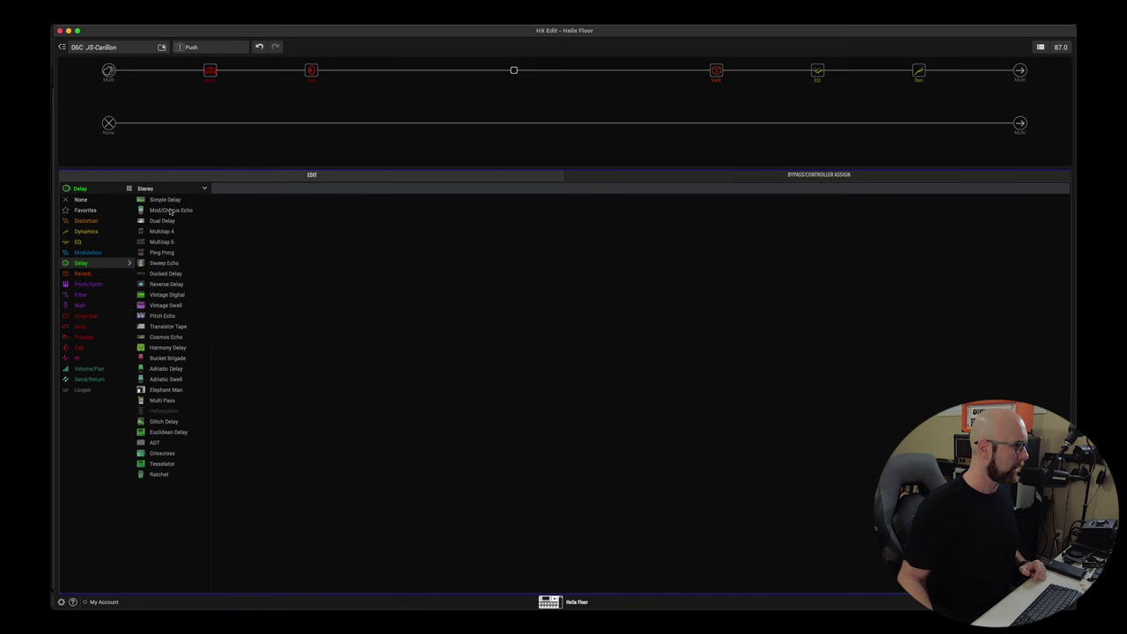
click(167, 327)
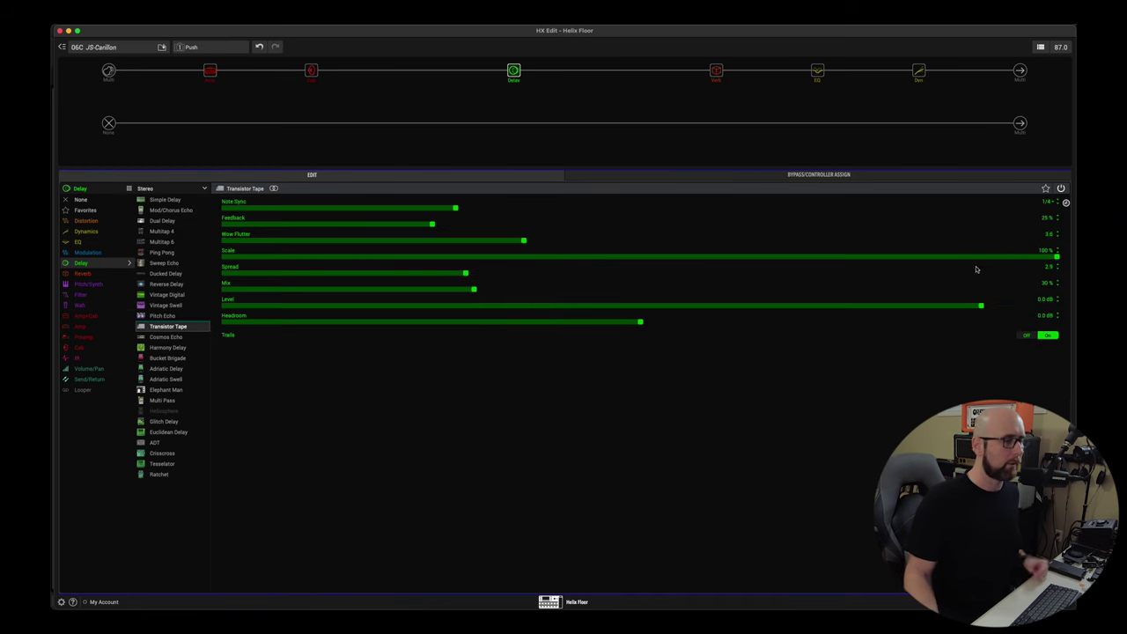
click(210, 77)
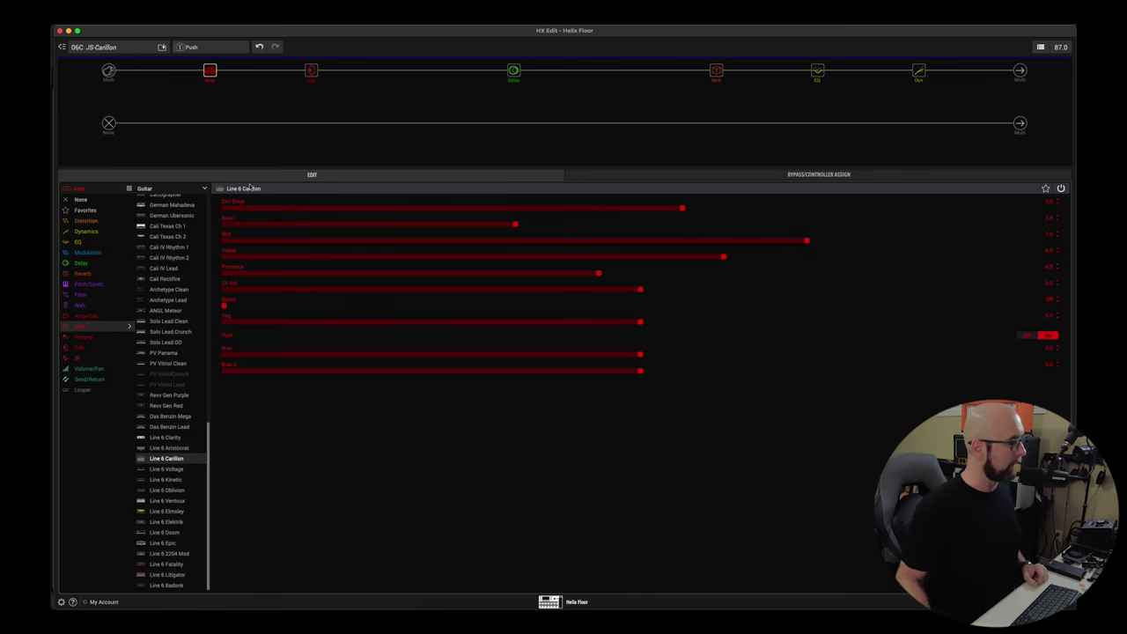
- Set the Carillon amp's Ch1 Drive, Bass, Mid, Treble and Ch Vol to one matching middle level
click(598, 209)
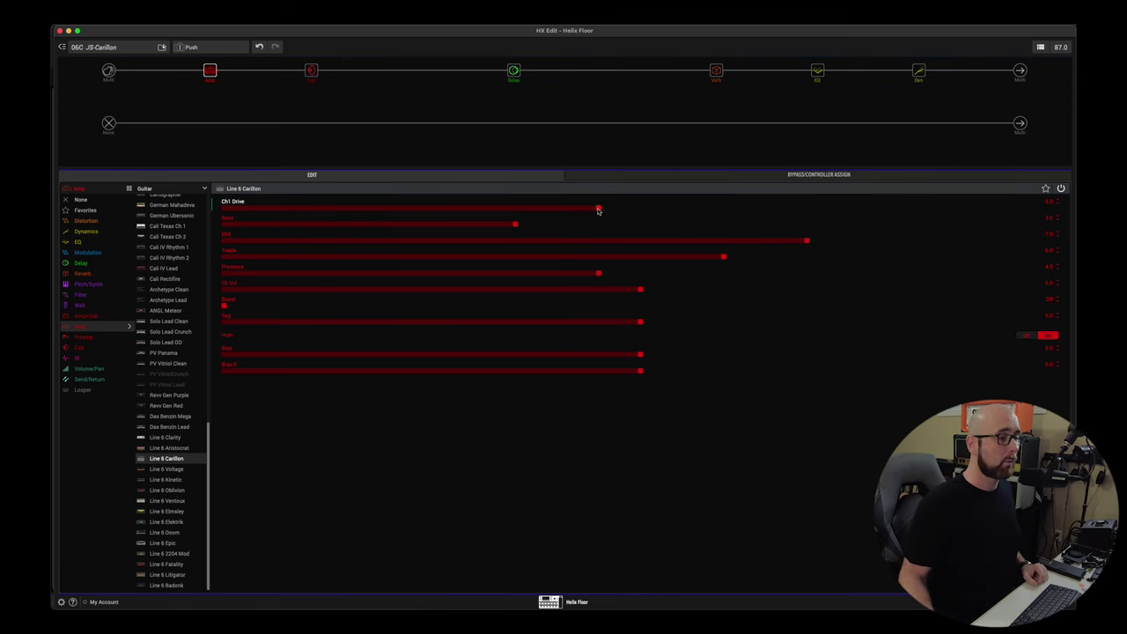
click(597, 224)
click(598, 240)
click(598, 257)
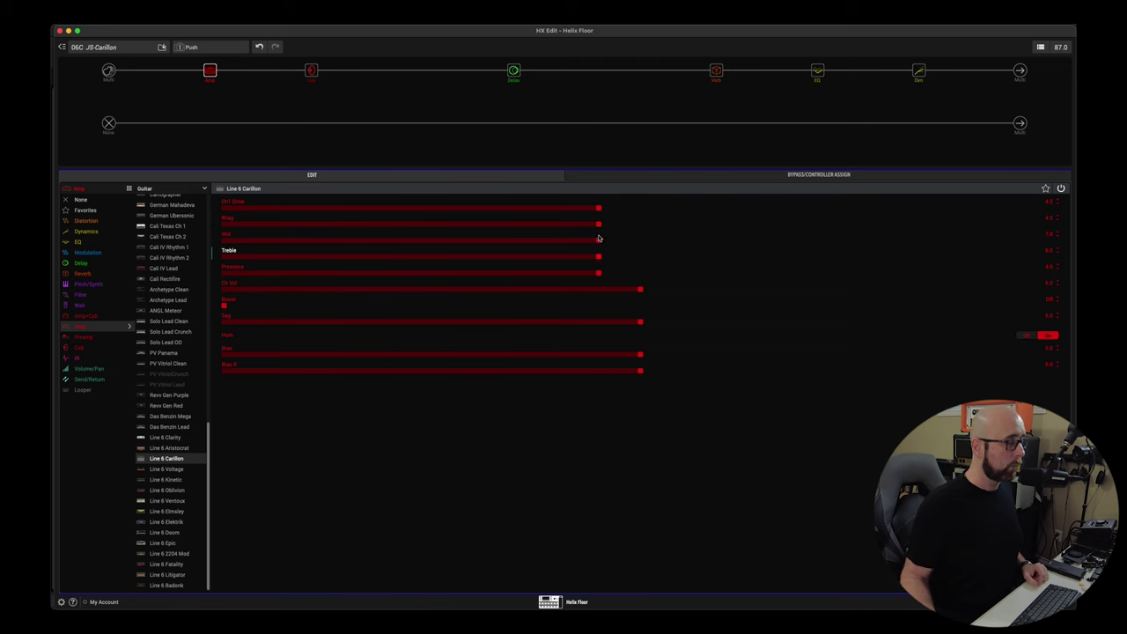
click(600, 291)
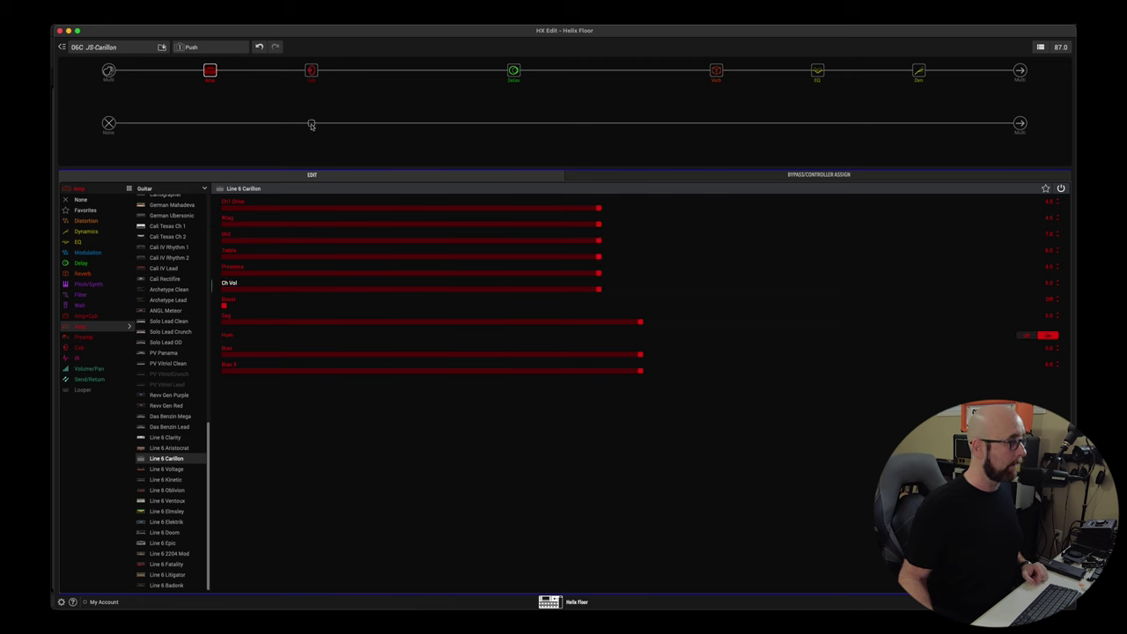
- Save the amp settings as User Default, then clear and re-add Line 6 Carillon to verify
right_click(207, 78)
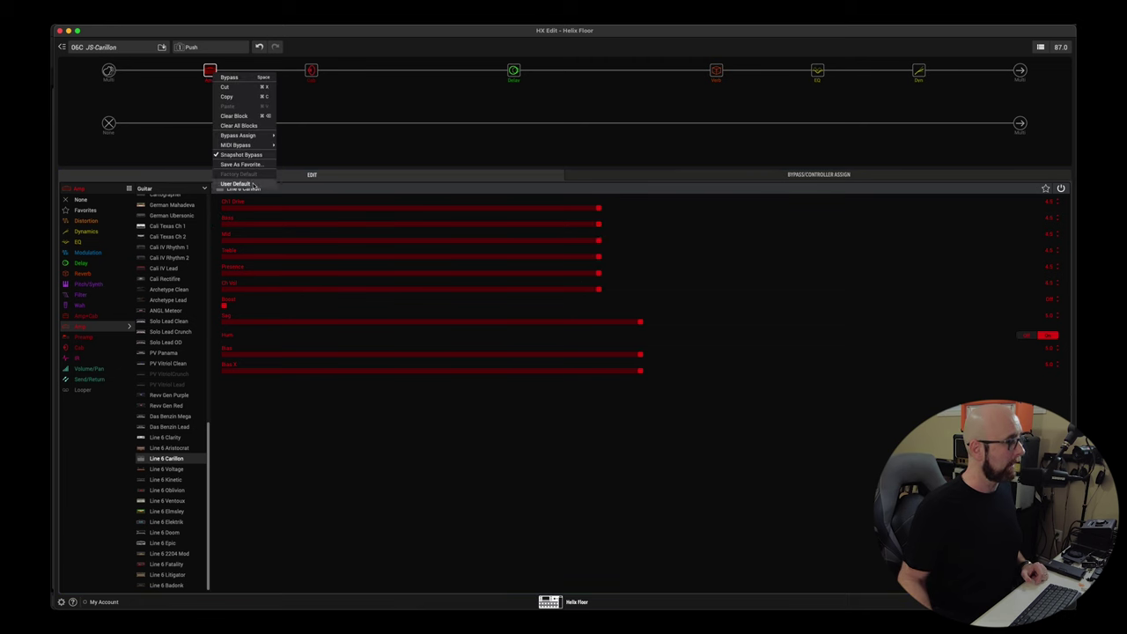
click(236, 184)
click(213, 61)
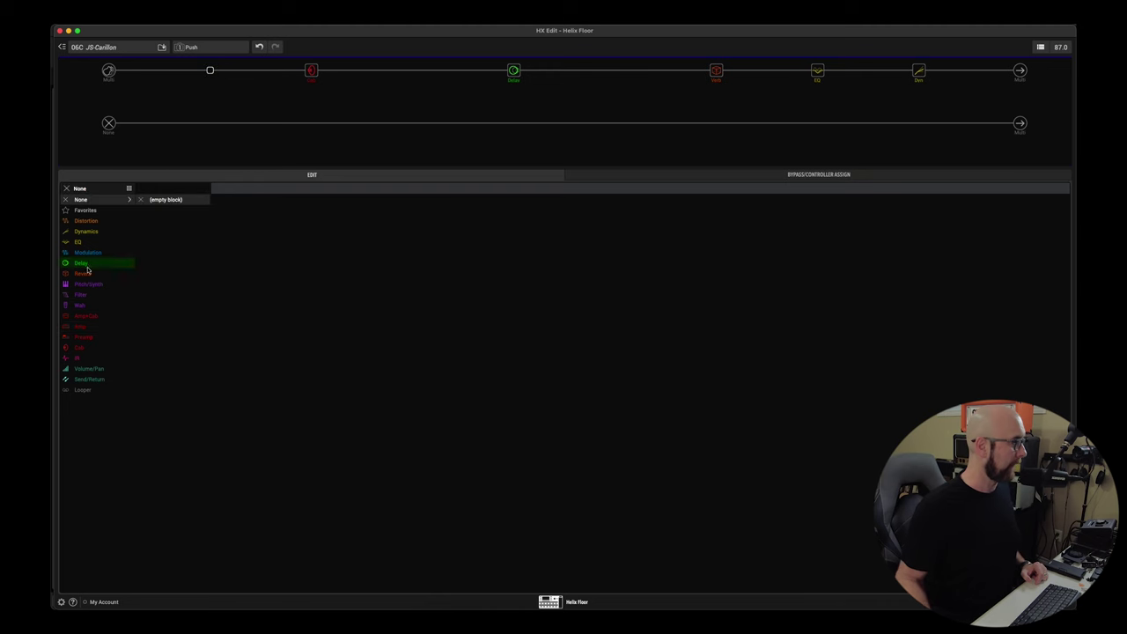
click(88, 327)
scroll(167, 302, down, 15)
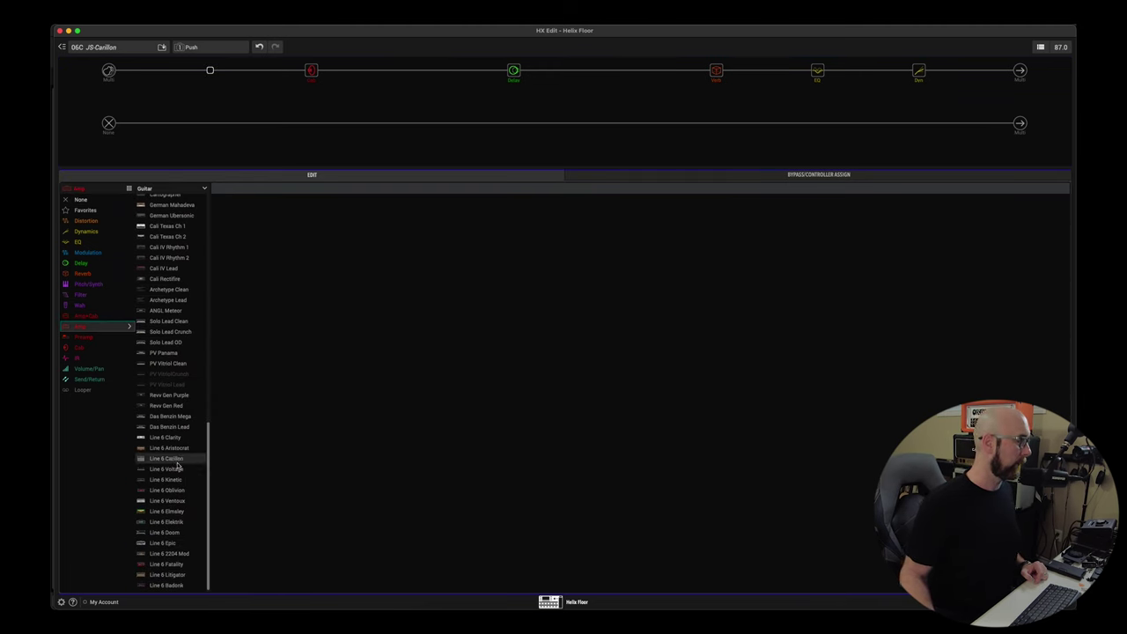
click(177, 462)
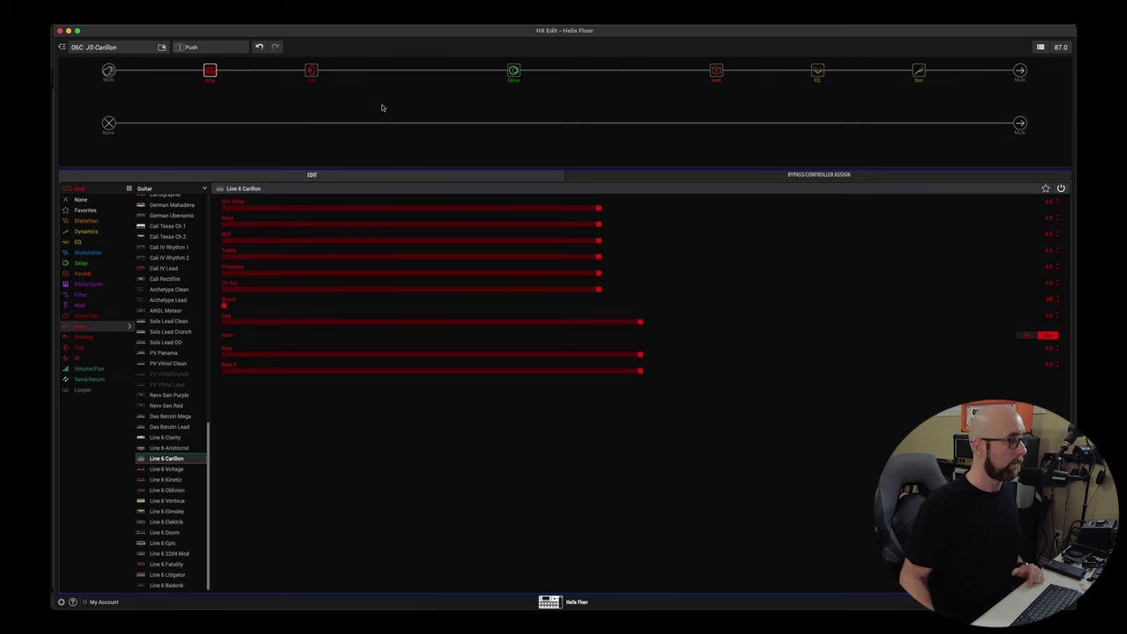
- Restore the amp block's Factory Default and clear it from the chain
right_click(209, 70)
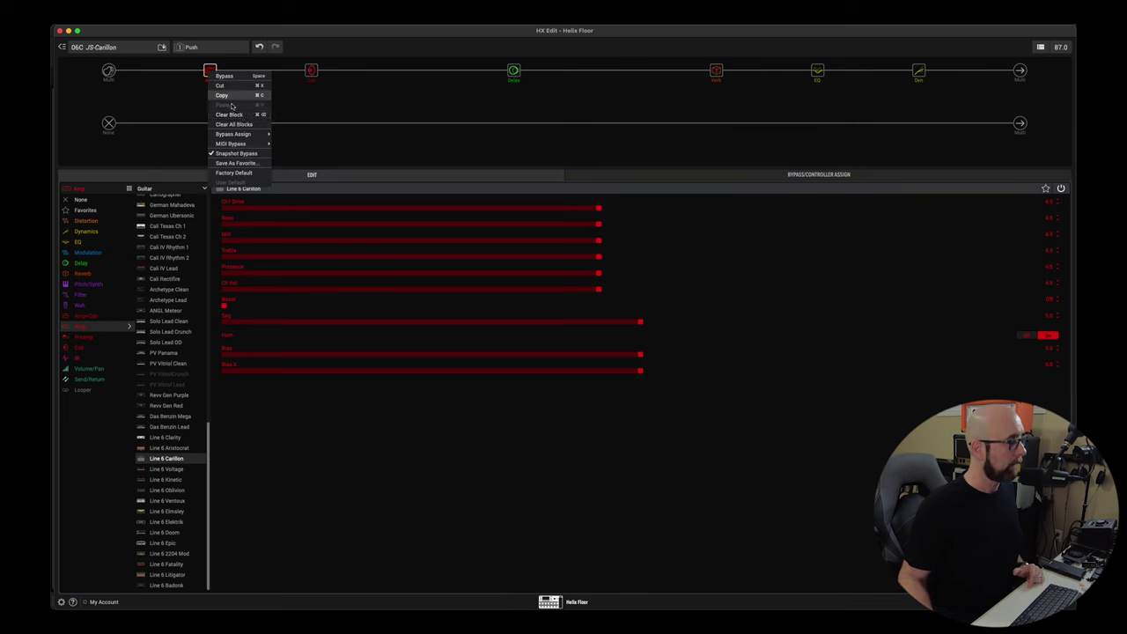
click(250, 174)
key(super+BackSpace)
- Re-add the Line 6 Carillon amp with factory settings and lower its Ch1 Drive
mouse_move(83, 327)
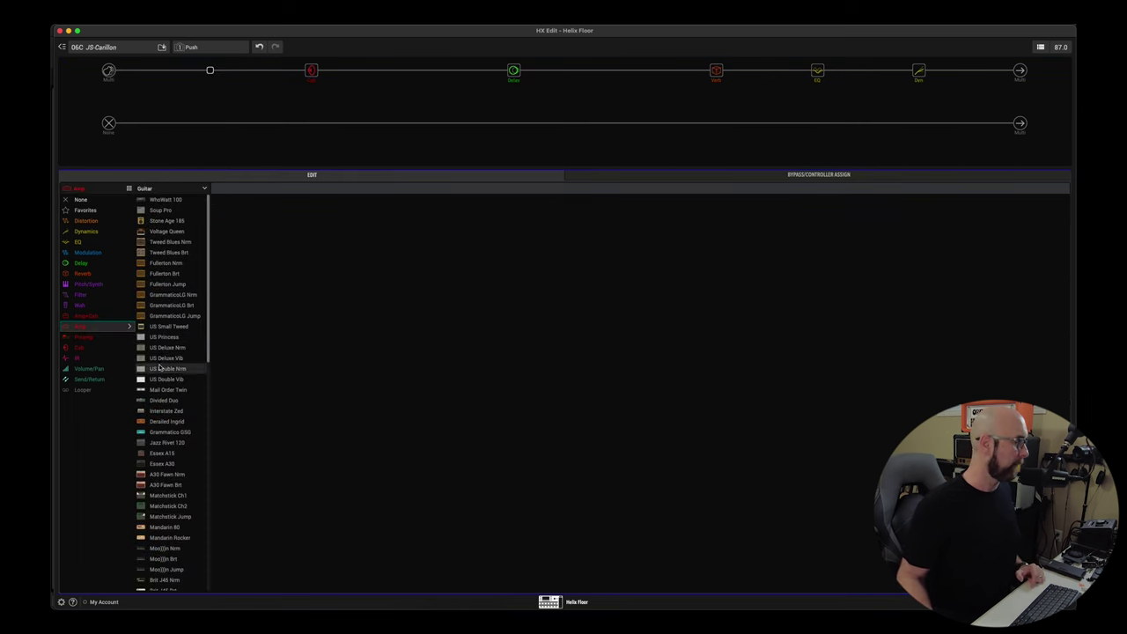
scroll(165, 369, down, 8)
scroll(164, 370, down, 5)
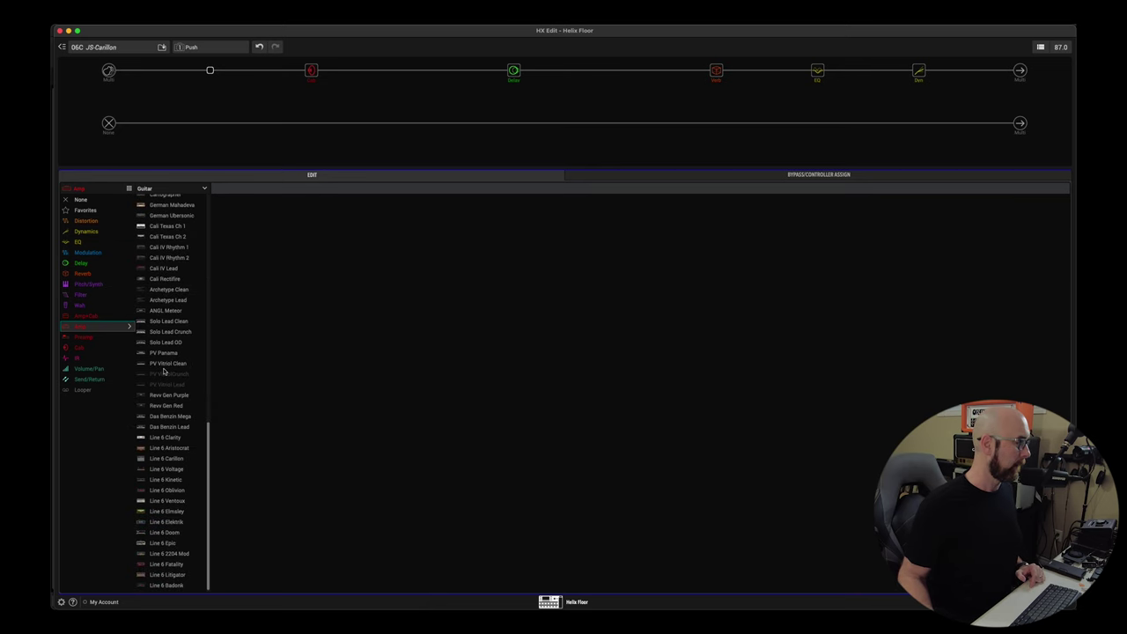
click(176, 459)
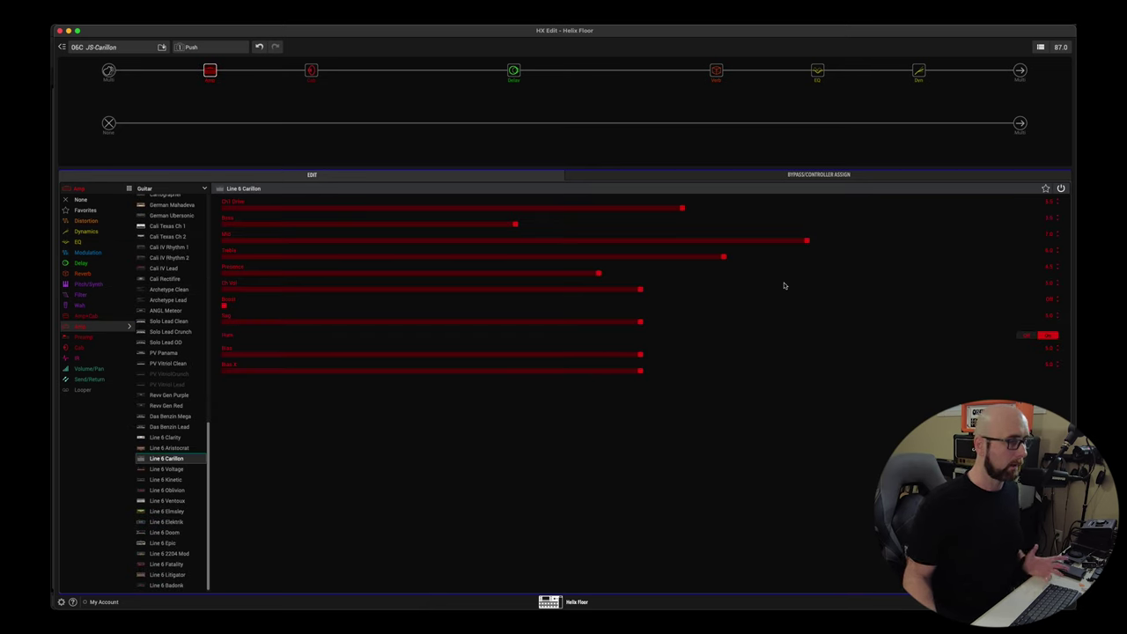
drag(627, 215, 553, 208)
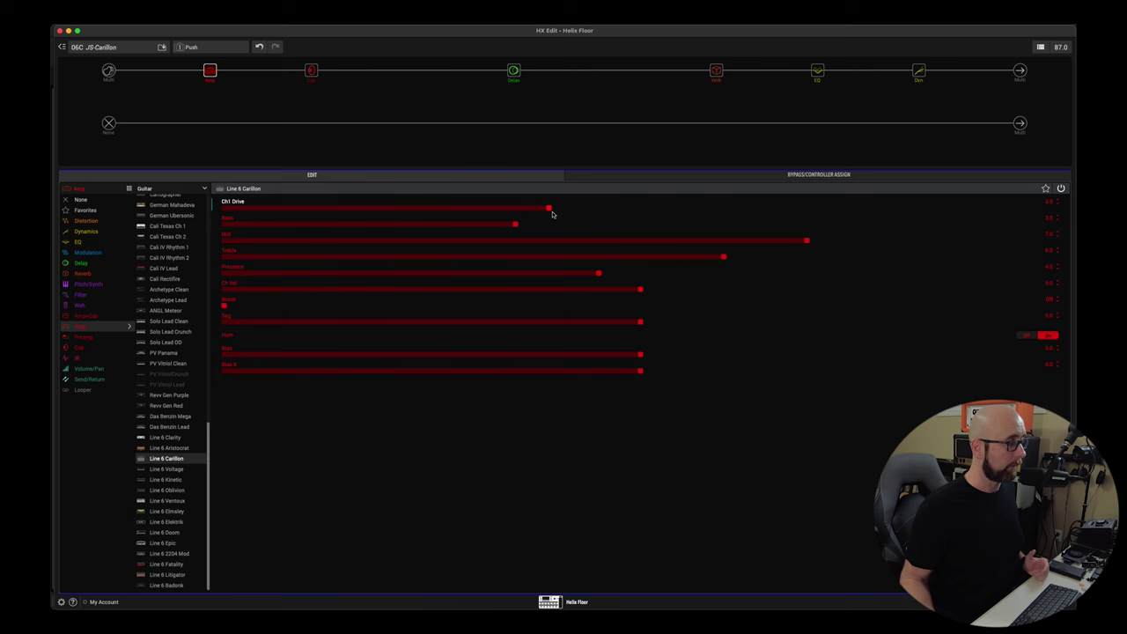
- Lower the Carillon's Mid, Treble and Presence levels and raise Ch Vol
click(596, 244)
click(499, 257)
click(424, 273)
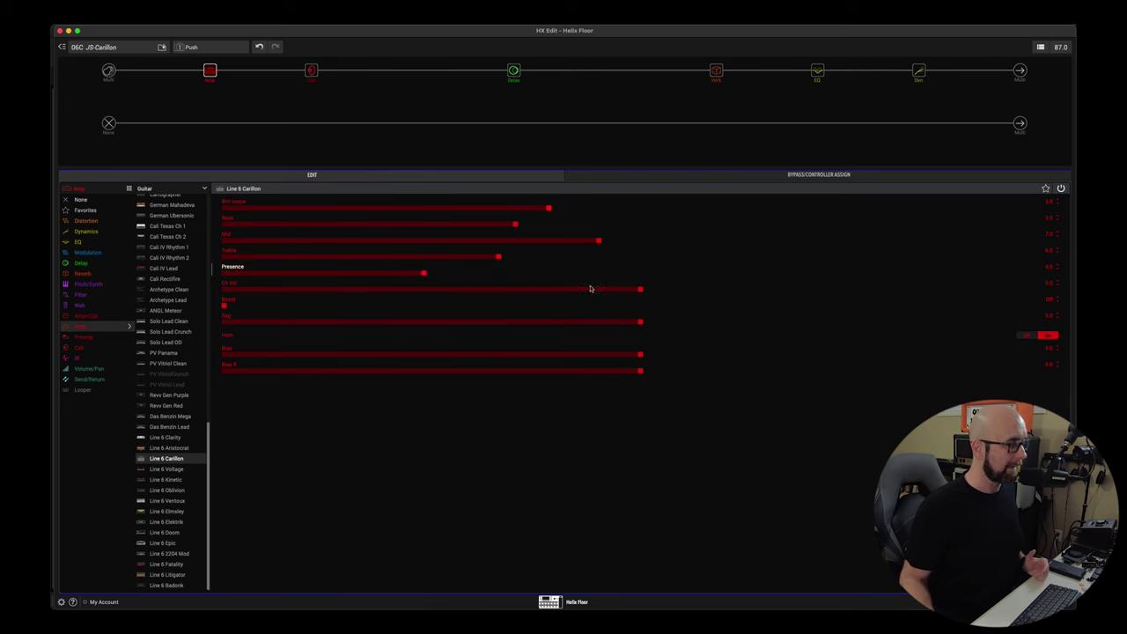
click(732, 289)
- Save the new amp settings as User Default, then delete and re-add Line 6 Carillon to verify
right_click(205, 73)
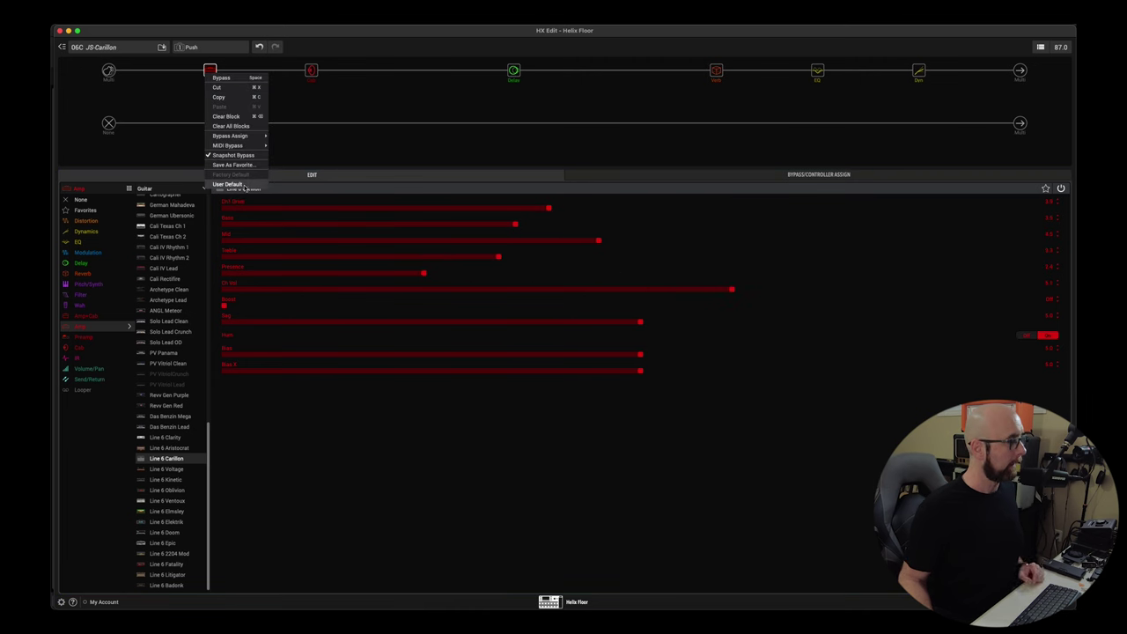
click(245, 188)
click(210, 70)
key(Delete)
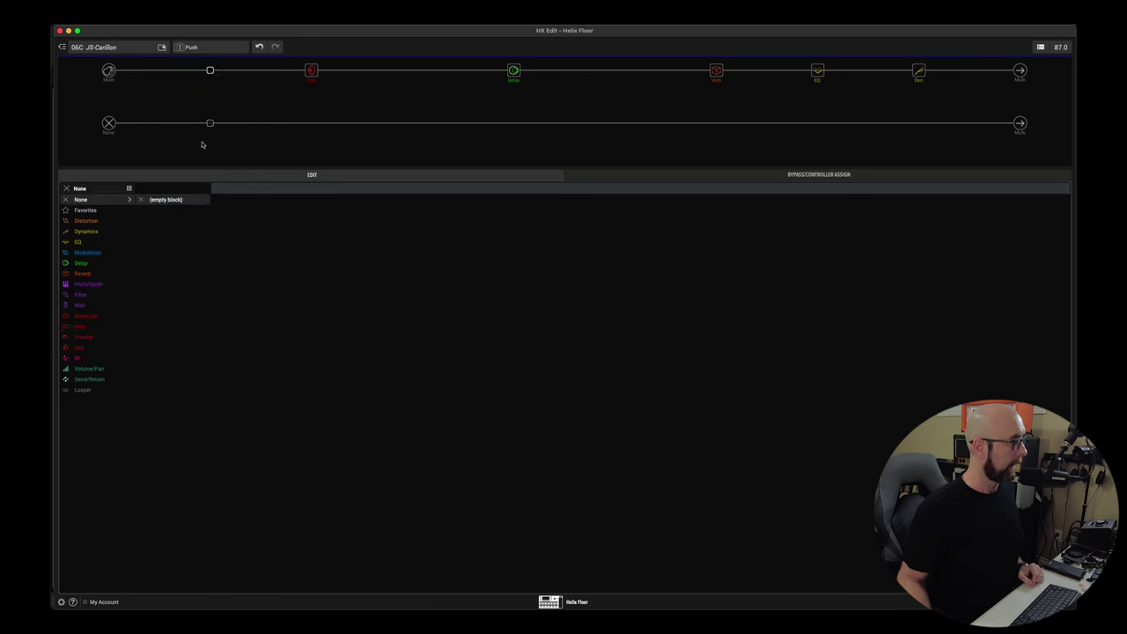
click(83, 325)
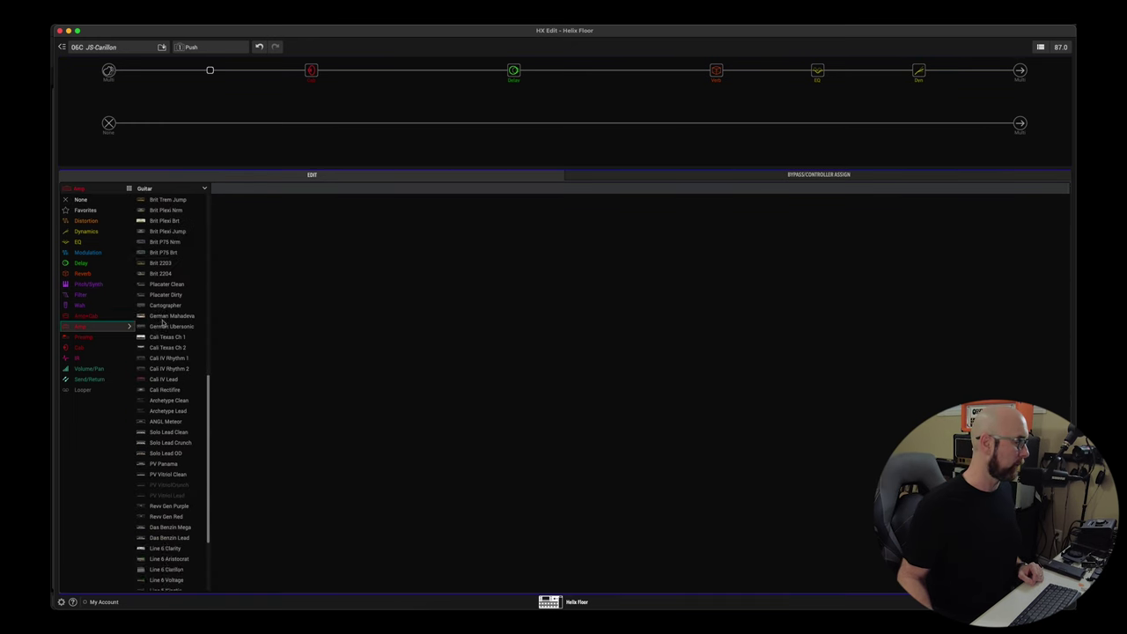
scroll(162, 343, down, 10)
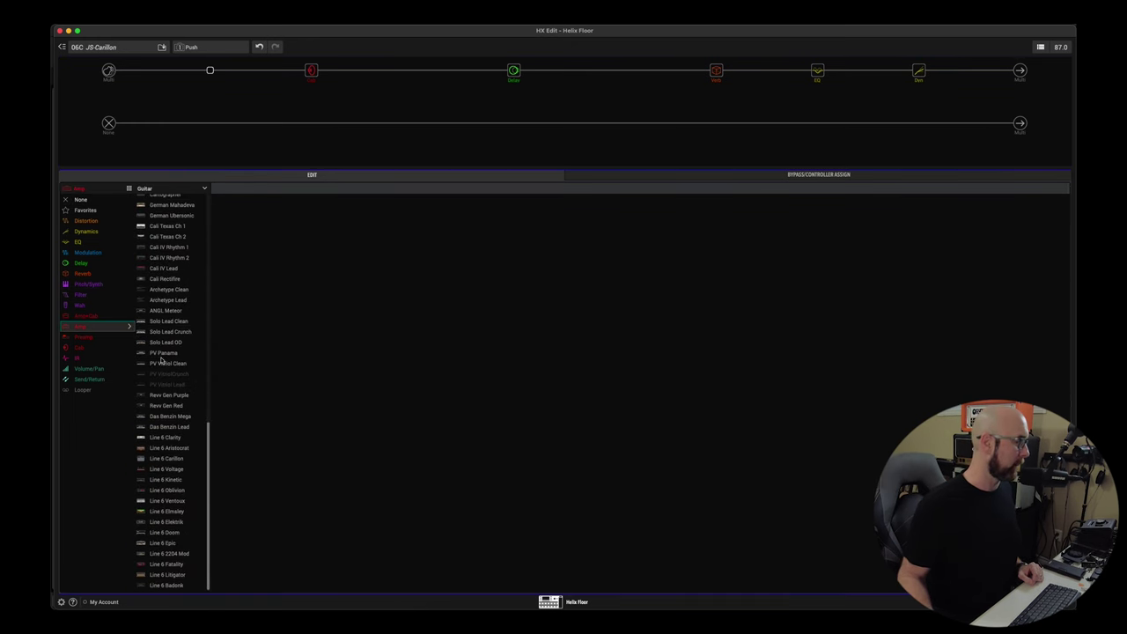
click(176, 459)
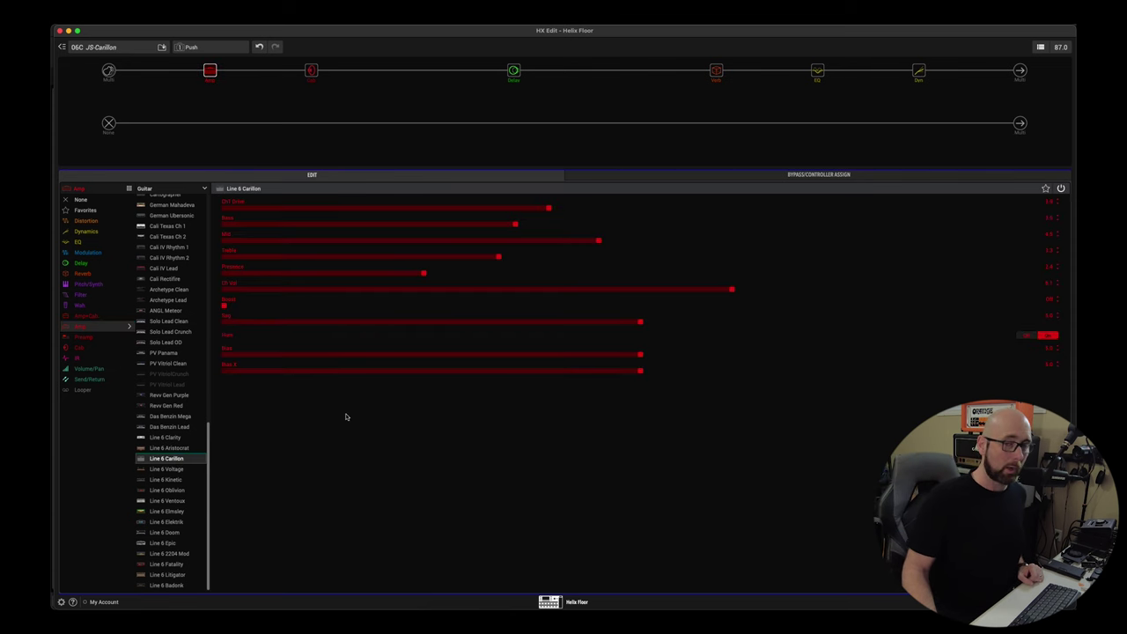